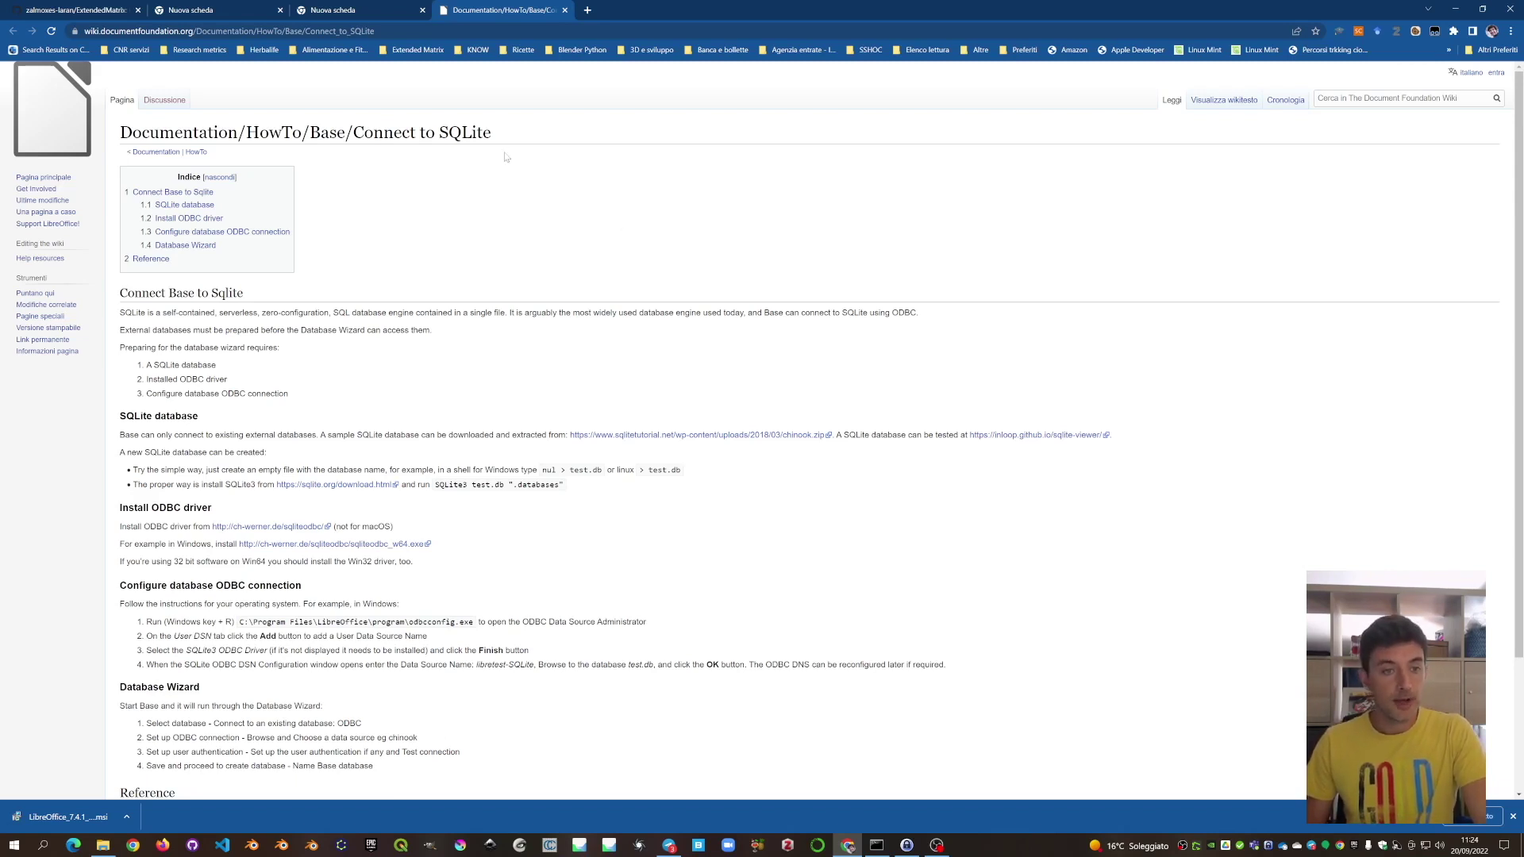
Download the 64-bit SQLite ODBC driver from ch-werner.de/sqliteodbc/sqliteodbc_w64.exe and launch its installer.
scroll(720, 271, "down", 2)
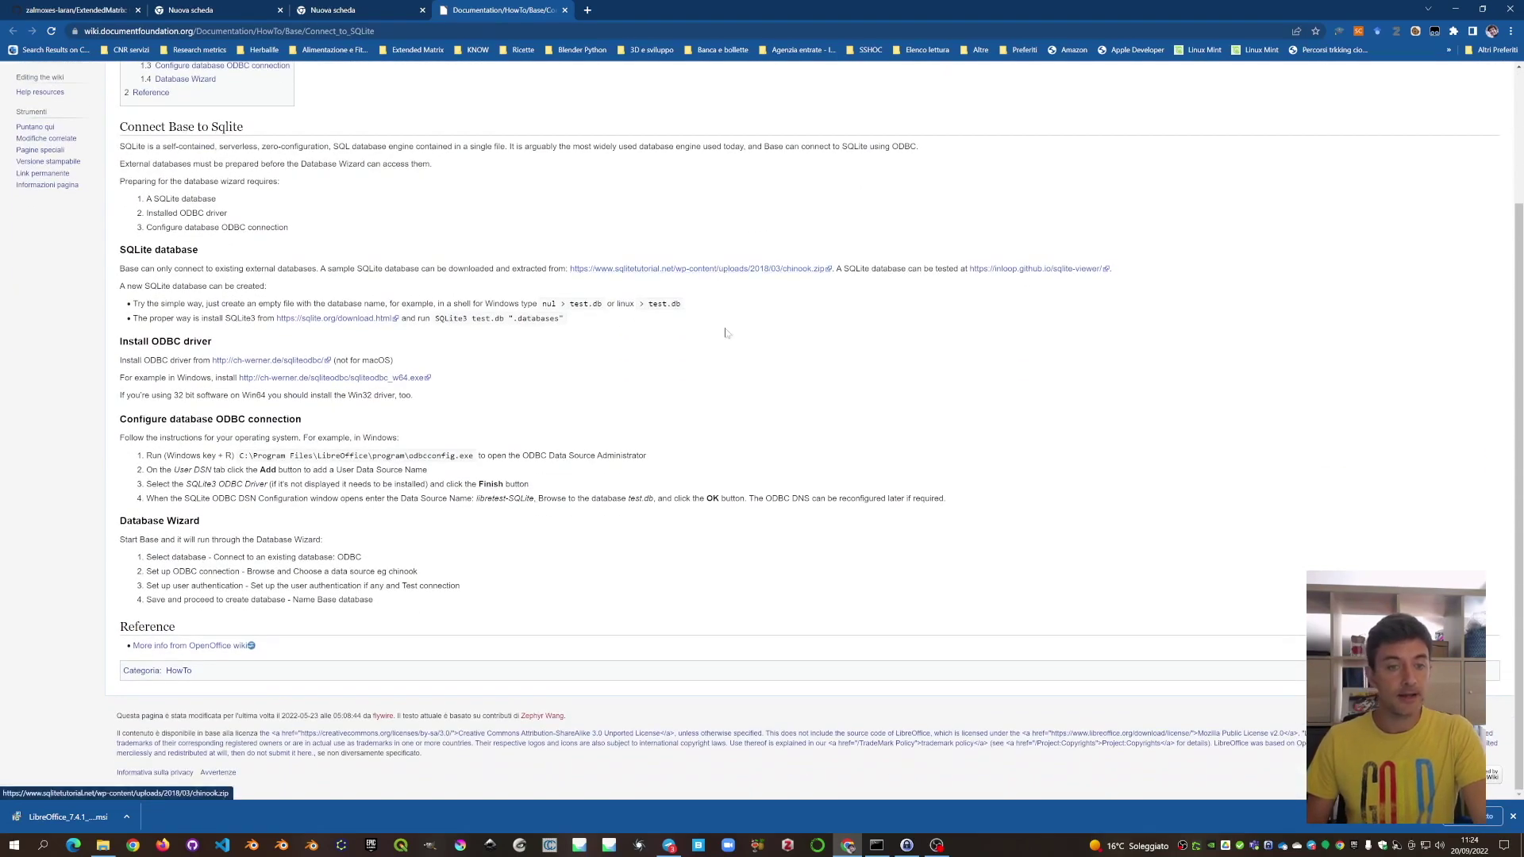
scroll(724, 360, "up", 2)
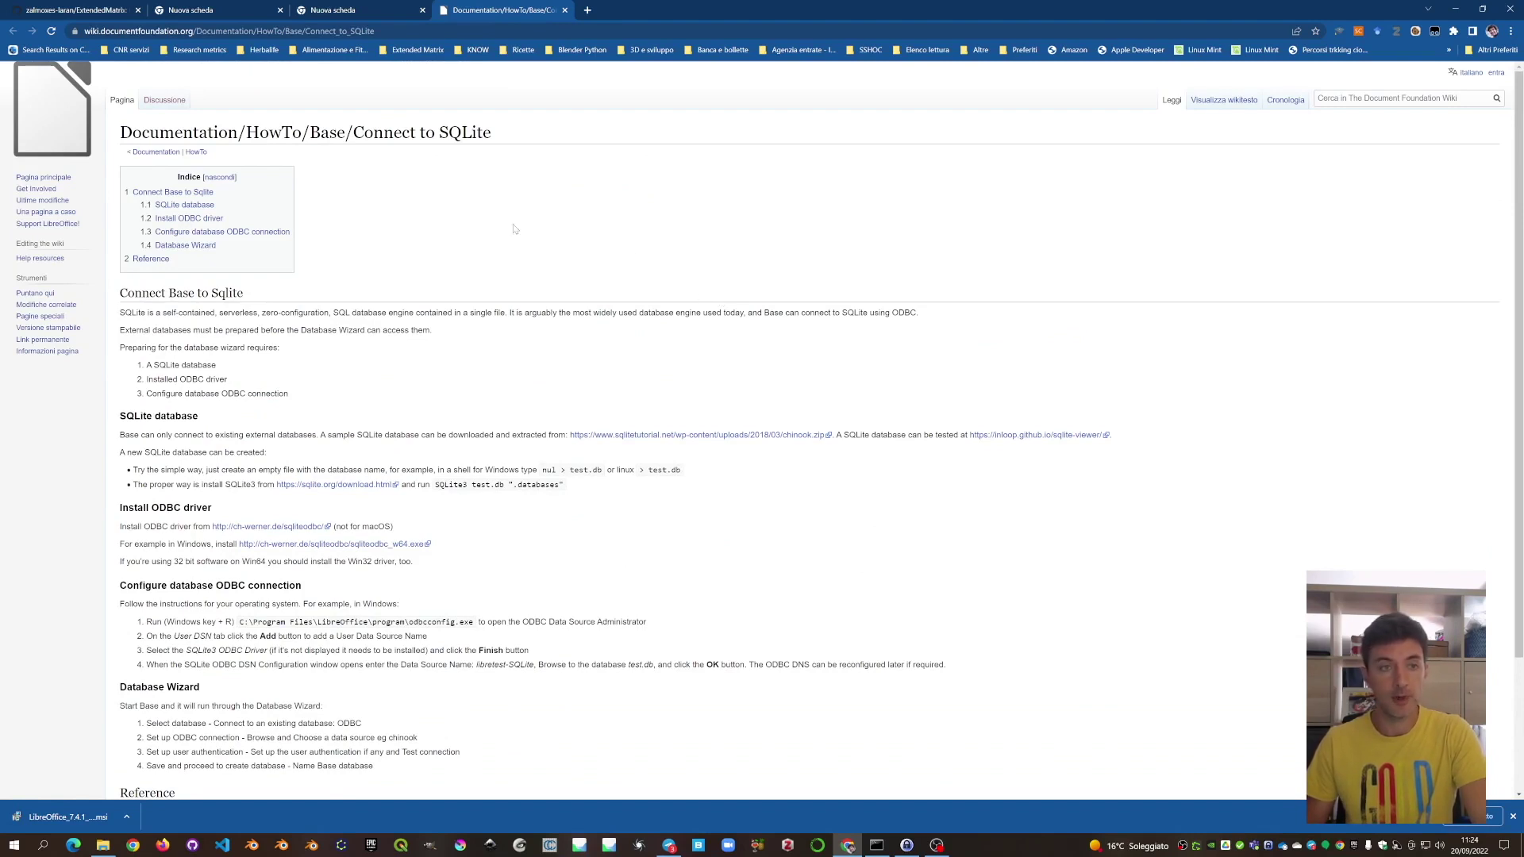
left_click(211, 10)
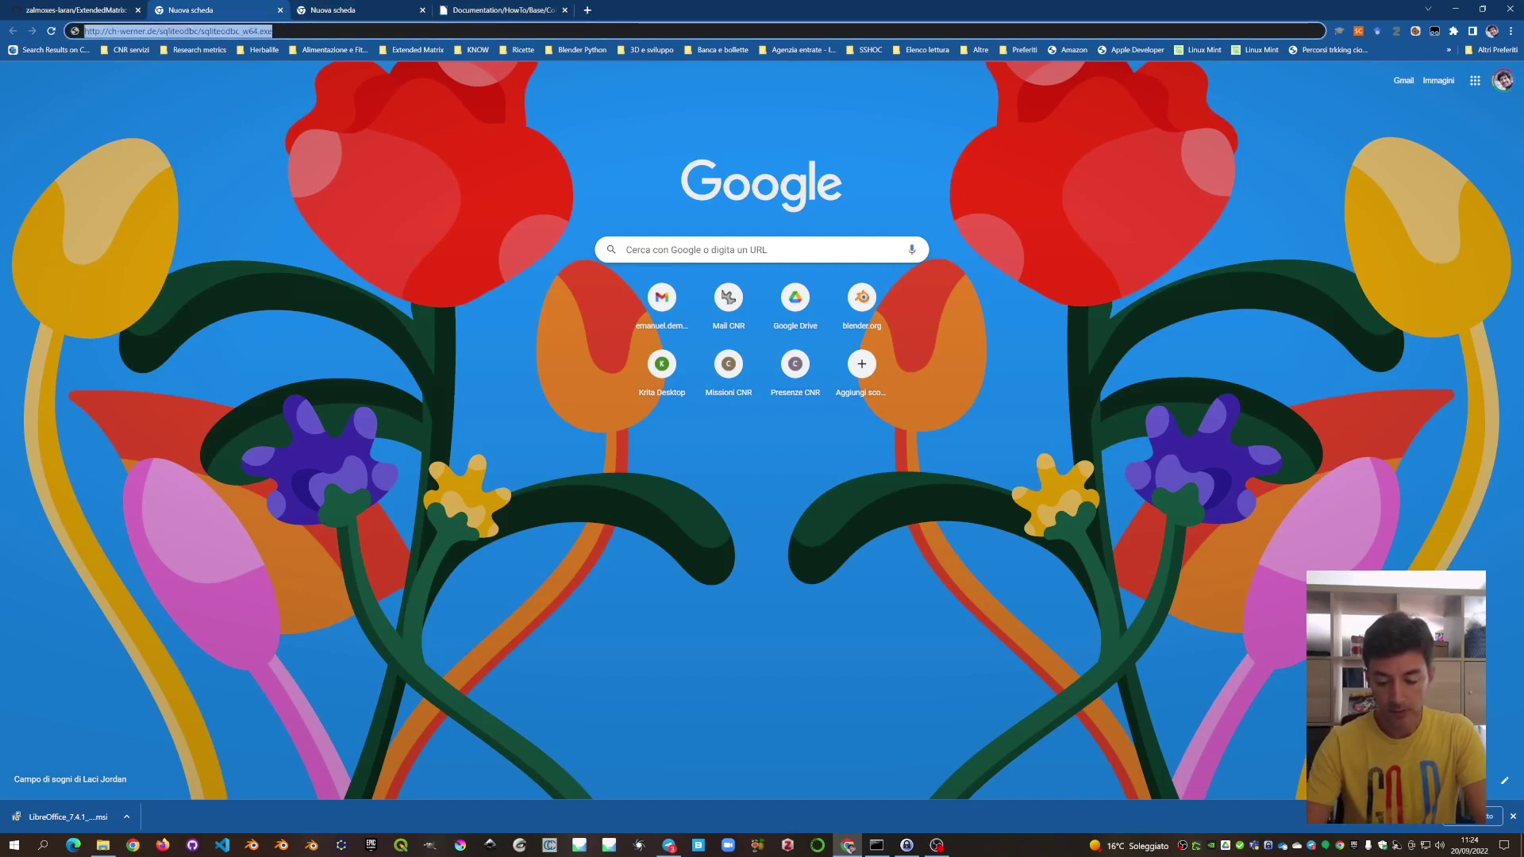
key("Return")
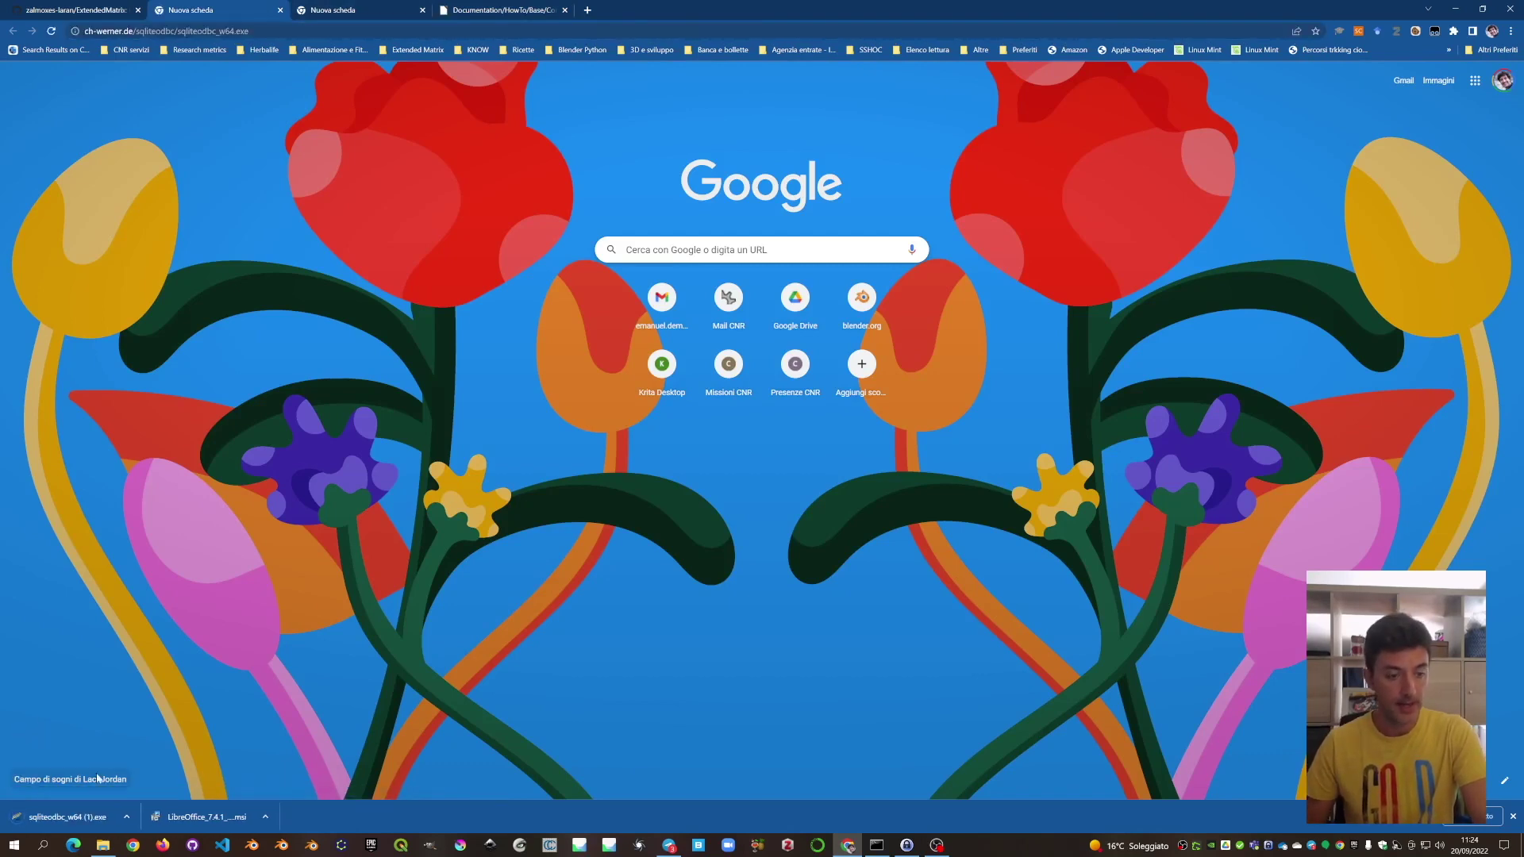
left_click(68, 817)
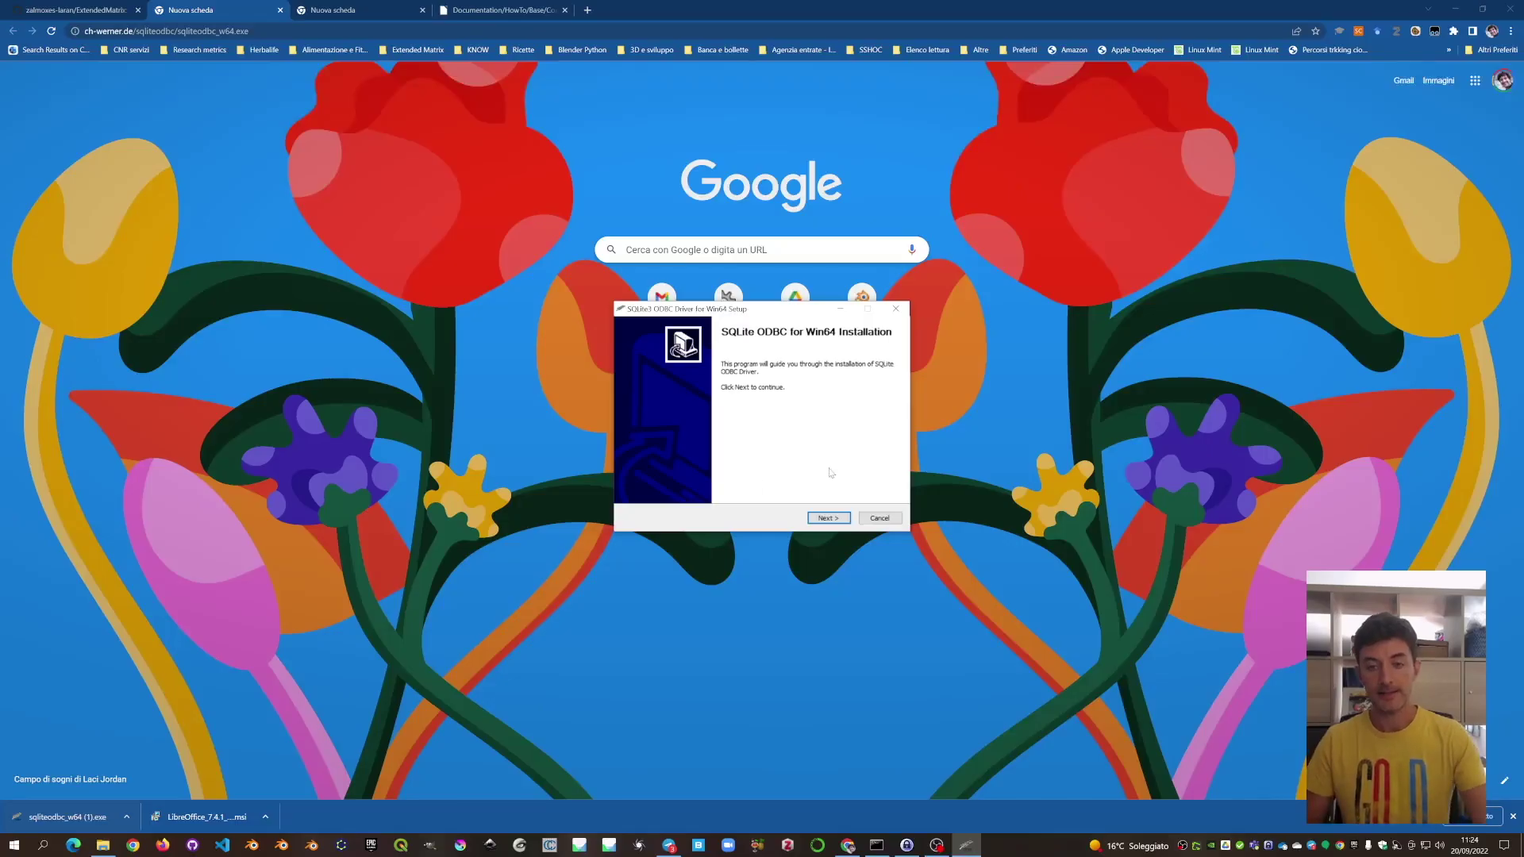
Install the SQLite3 ODBC Driver for Win64 in the default destination folder, accepting the licence agreement.
left_click(827, 518)
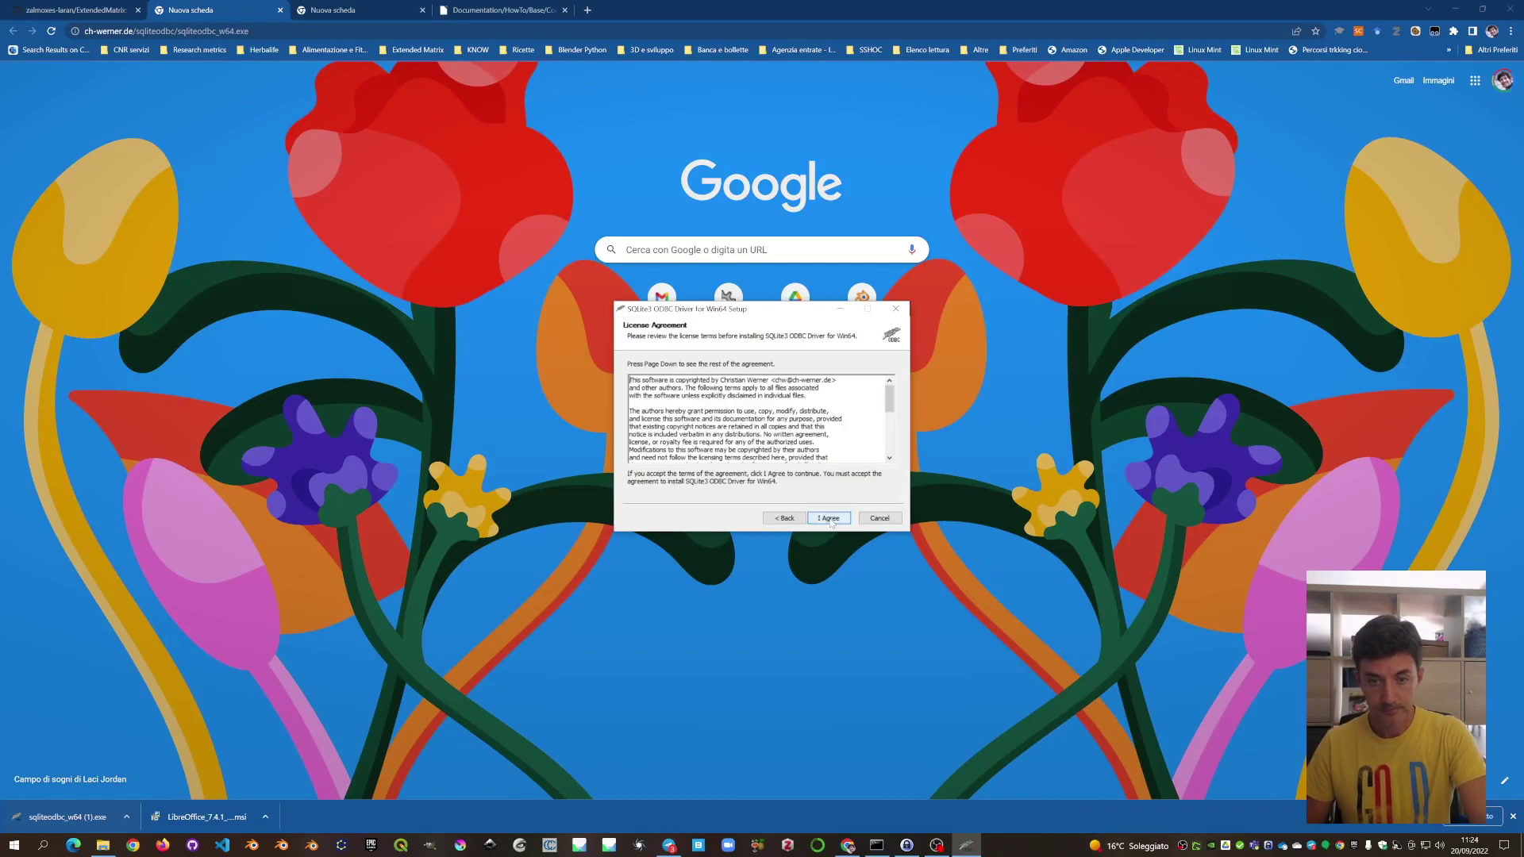
left_click(828, 519)
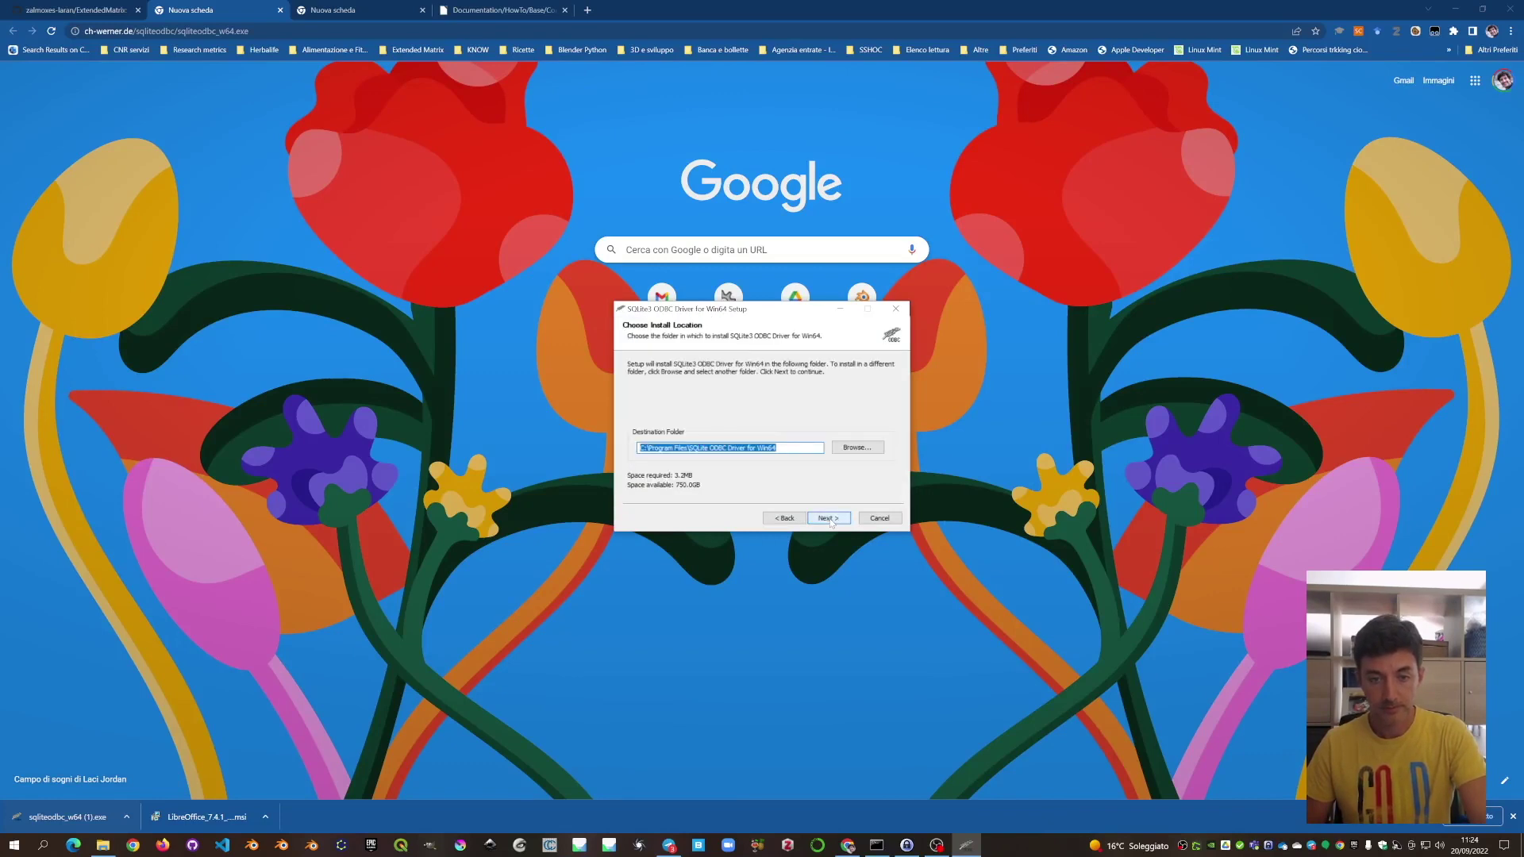
left_click(828, 518)
left_click(827, 518)
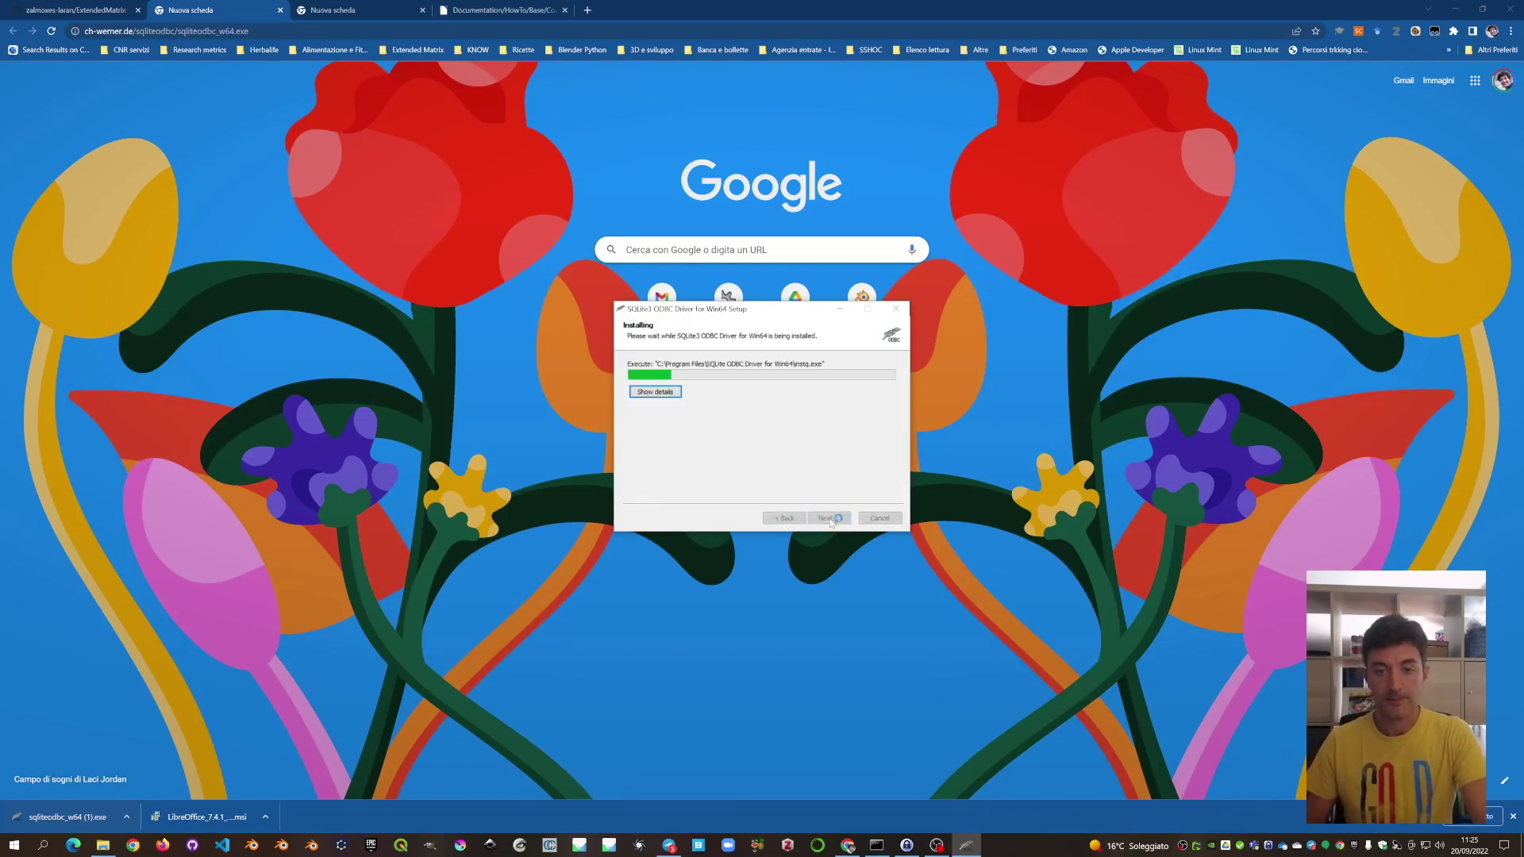
left_click(827, 518)
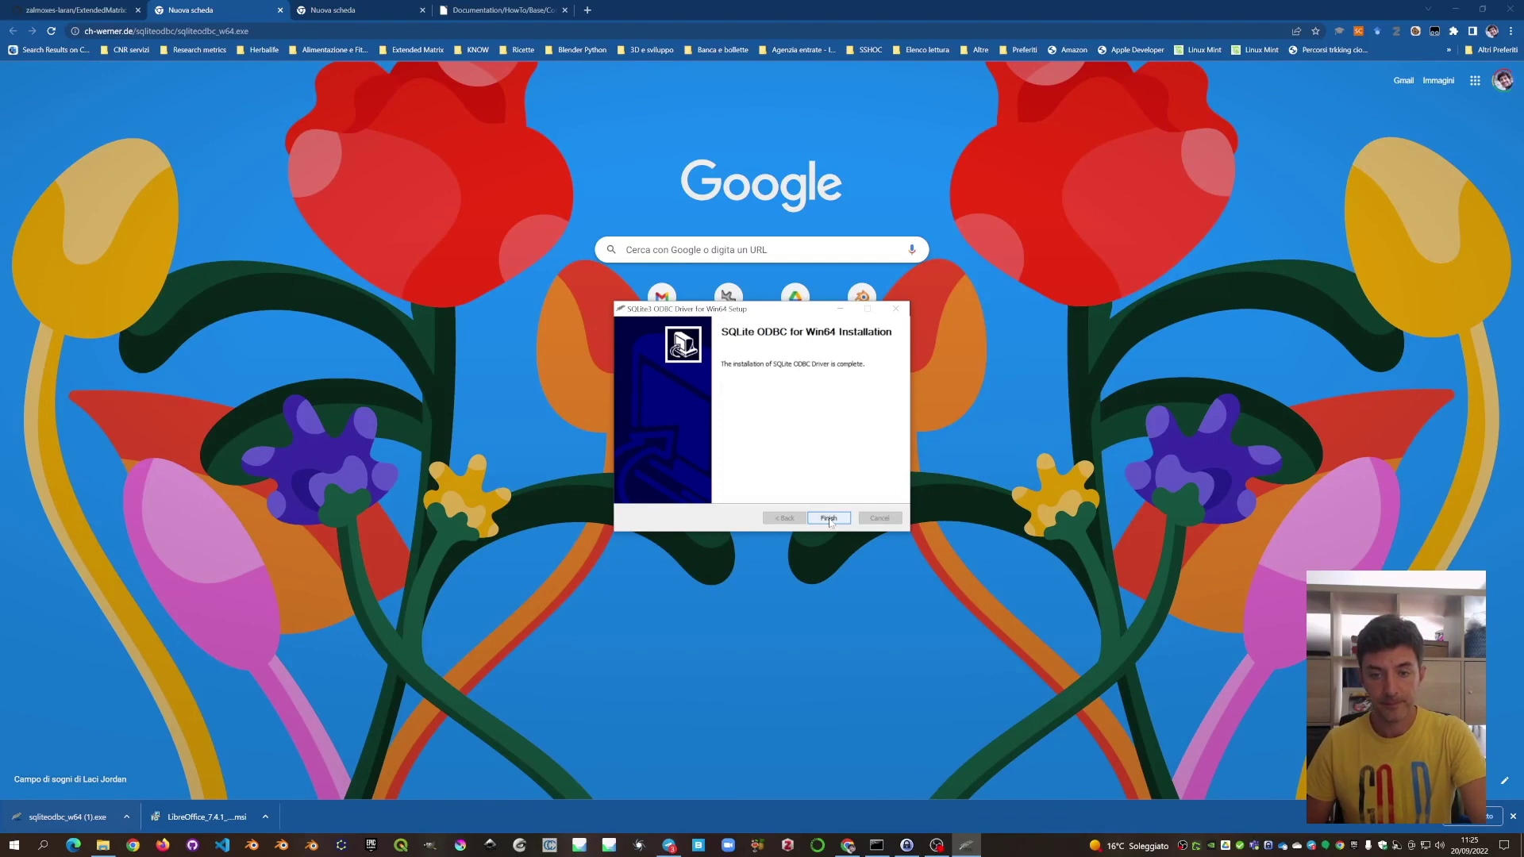
left_click(829, 518)
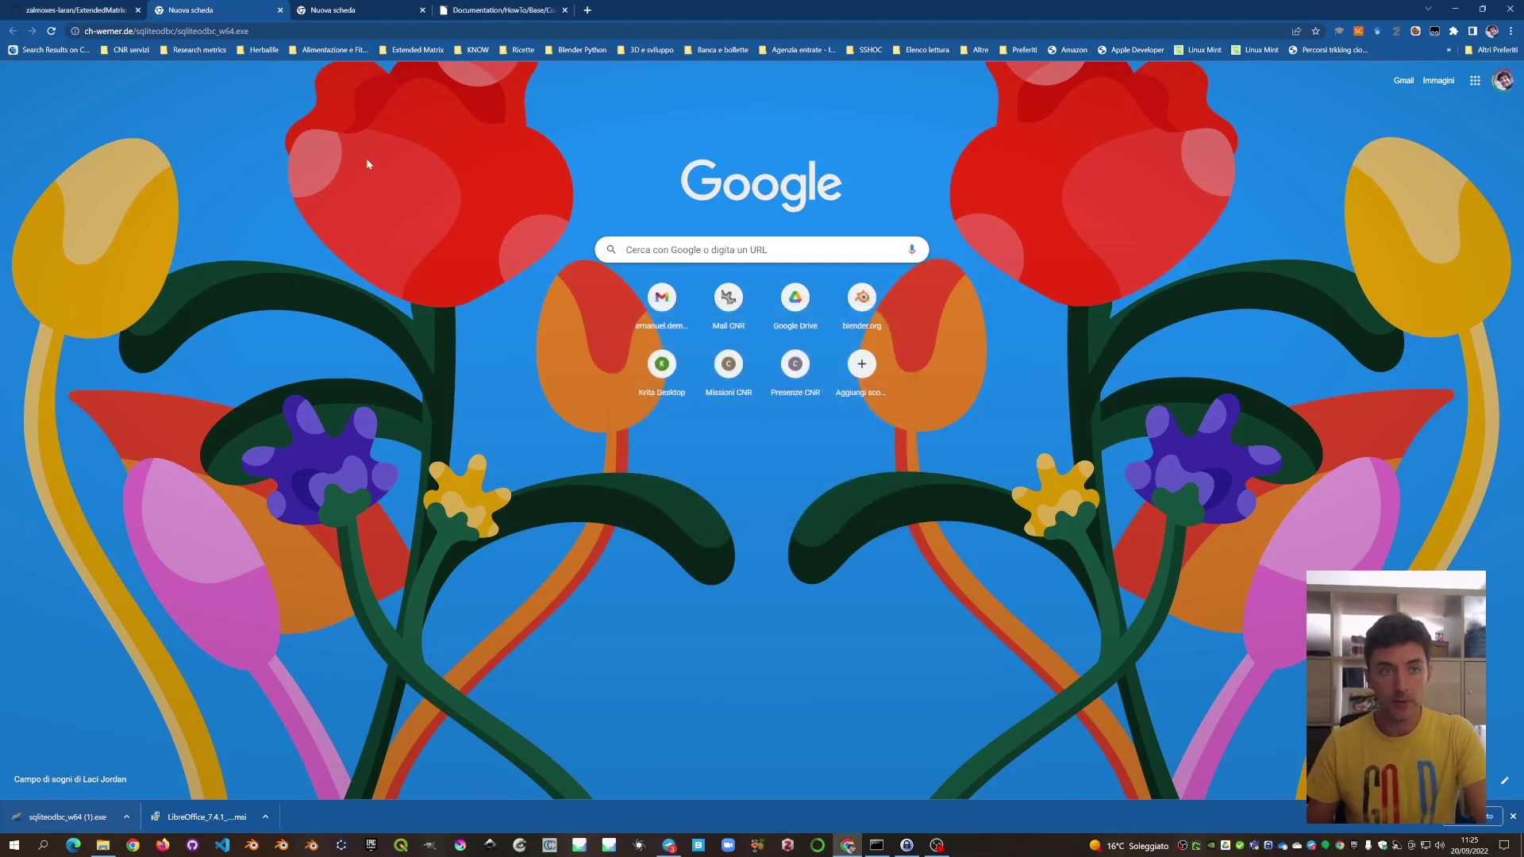
Search Google for "libre office" and open the LibreOffice download page from the results.
left_click(357, 11)
left_click(119, 30)
type("l")
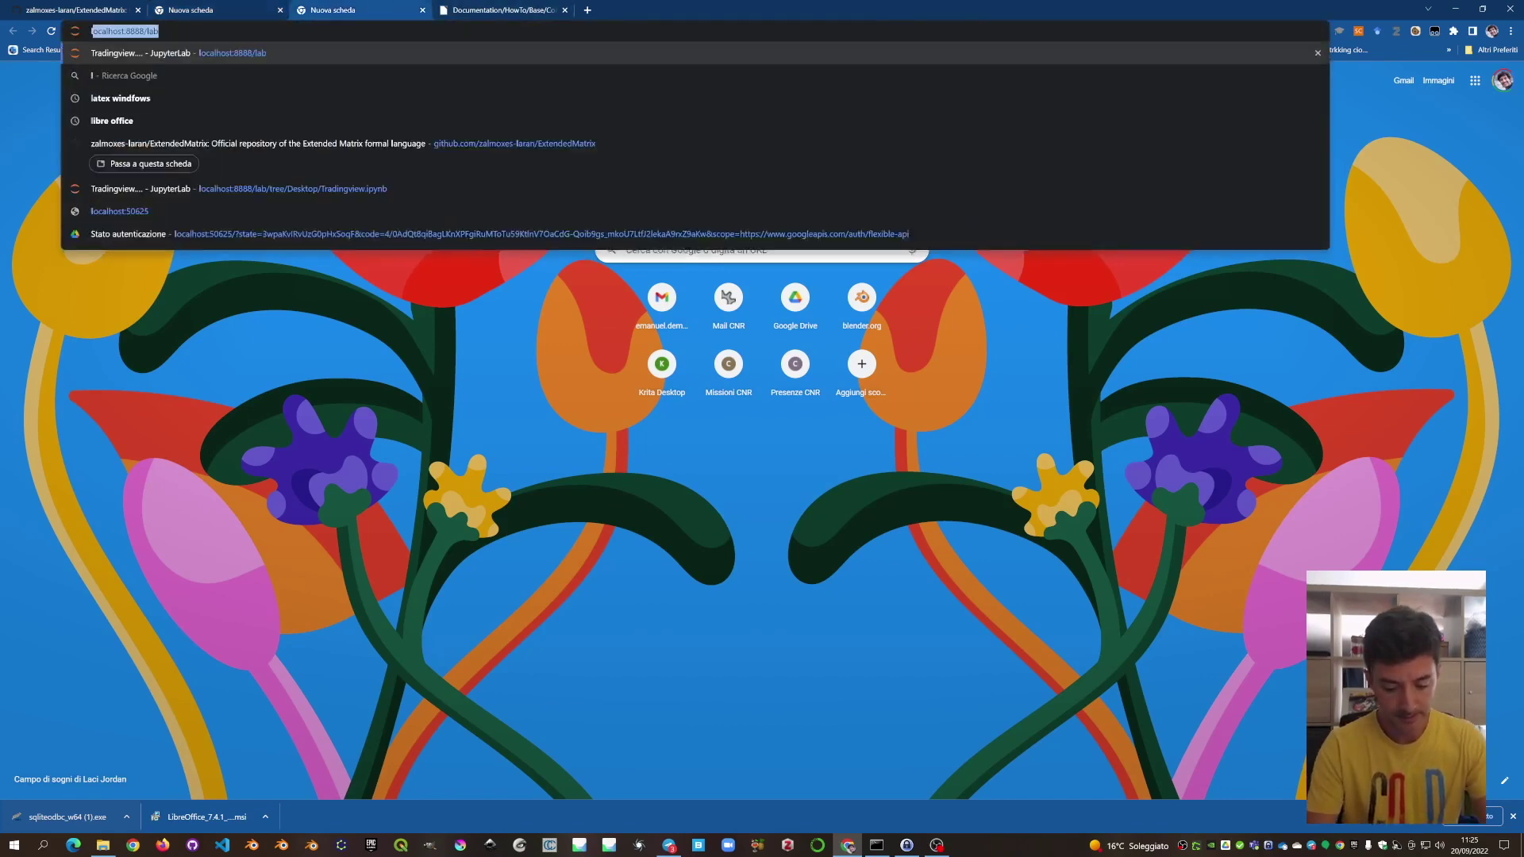
type("ibre office")
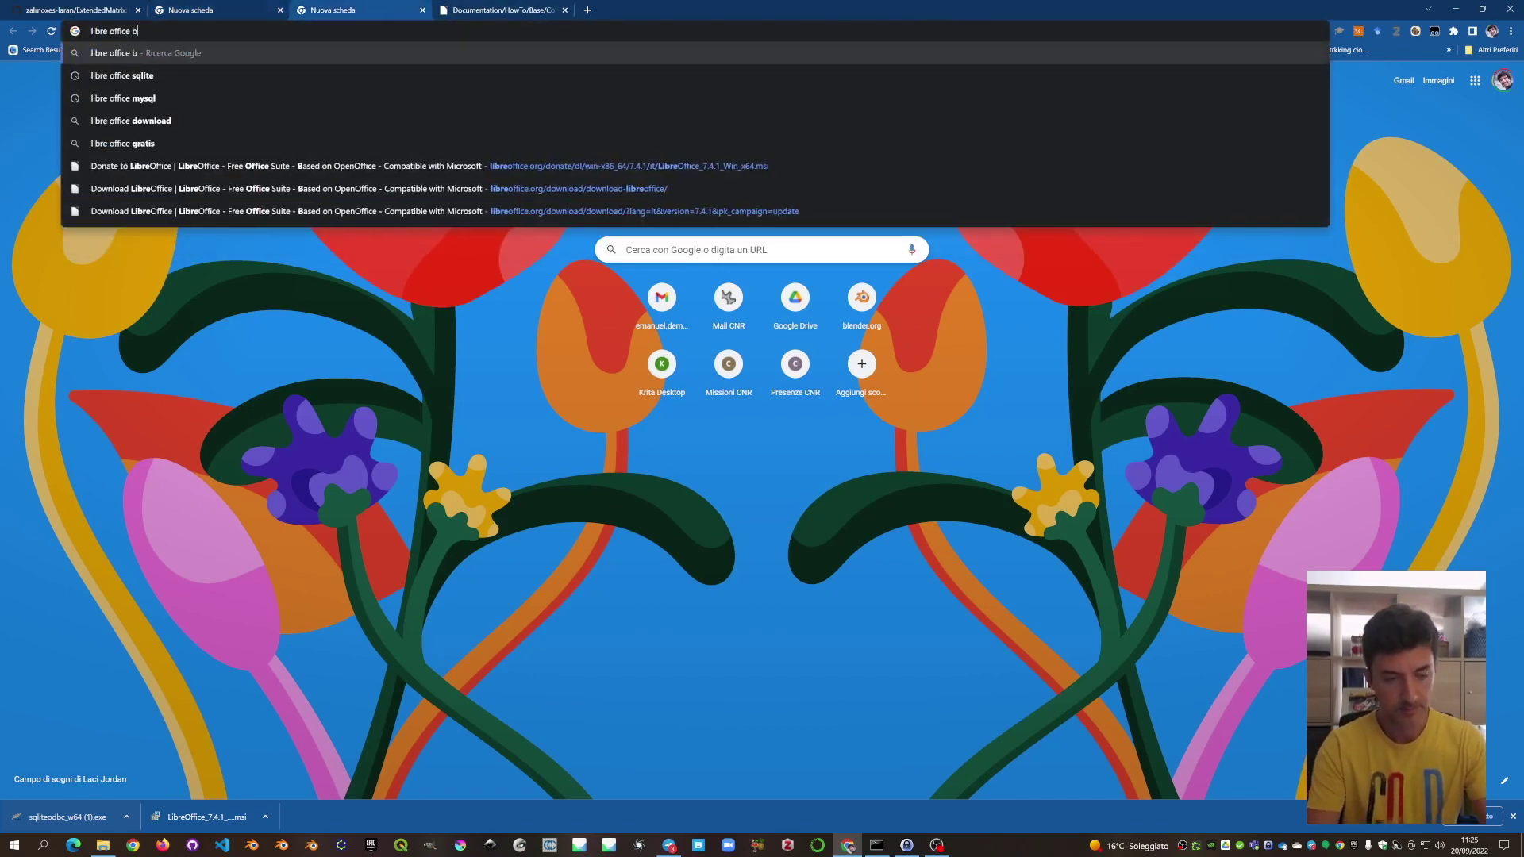
key("Return")
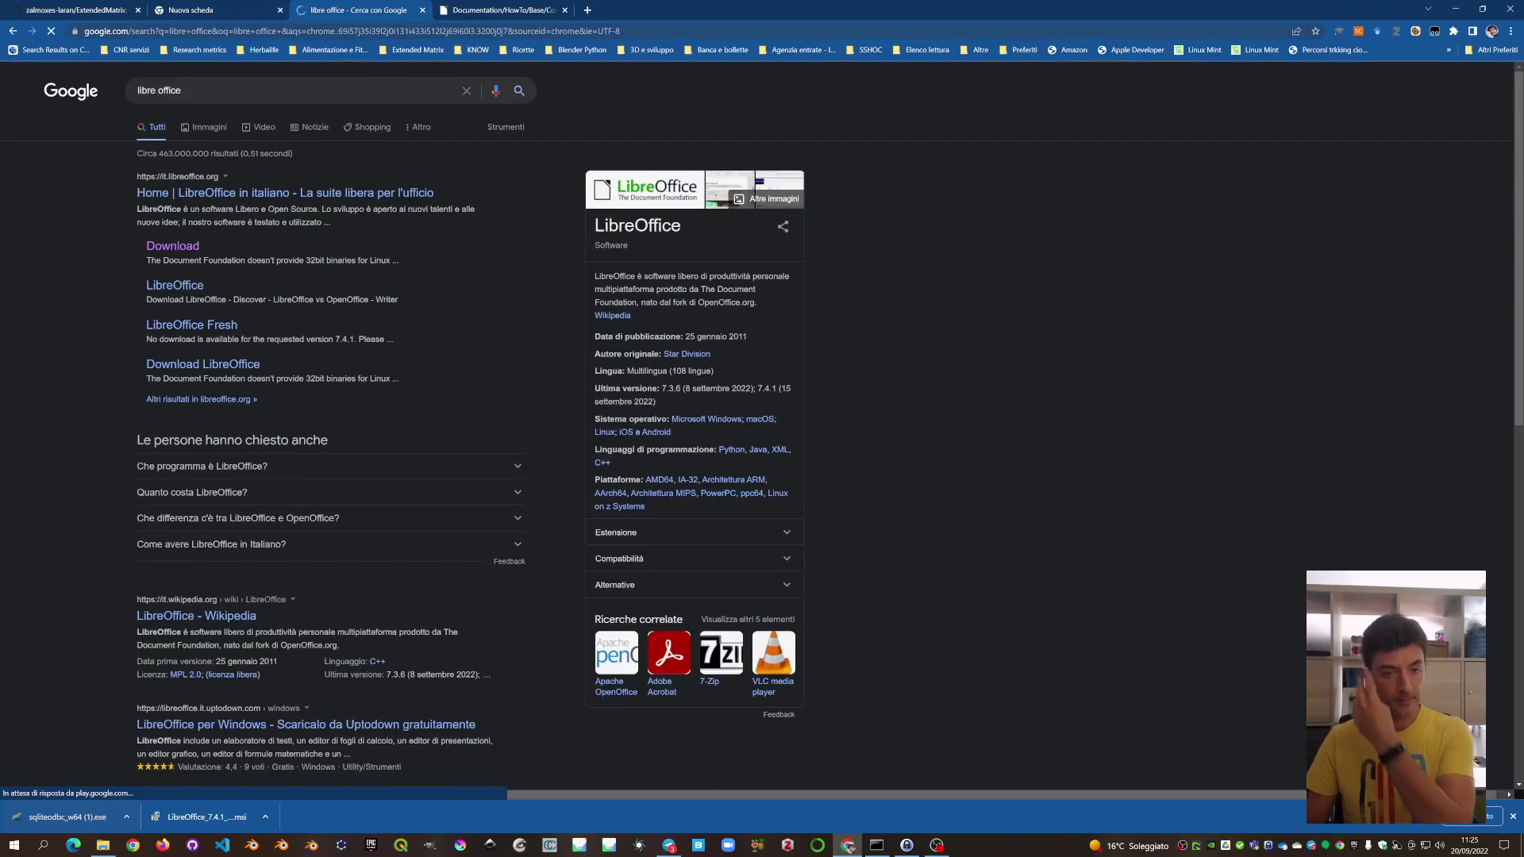
left_click(184, 251)
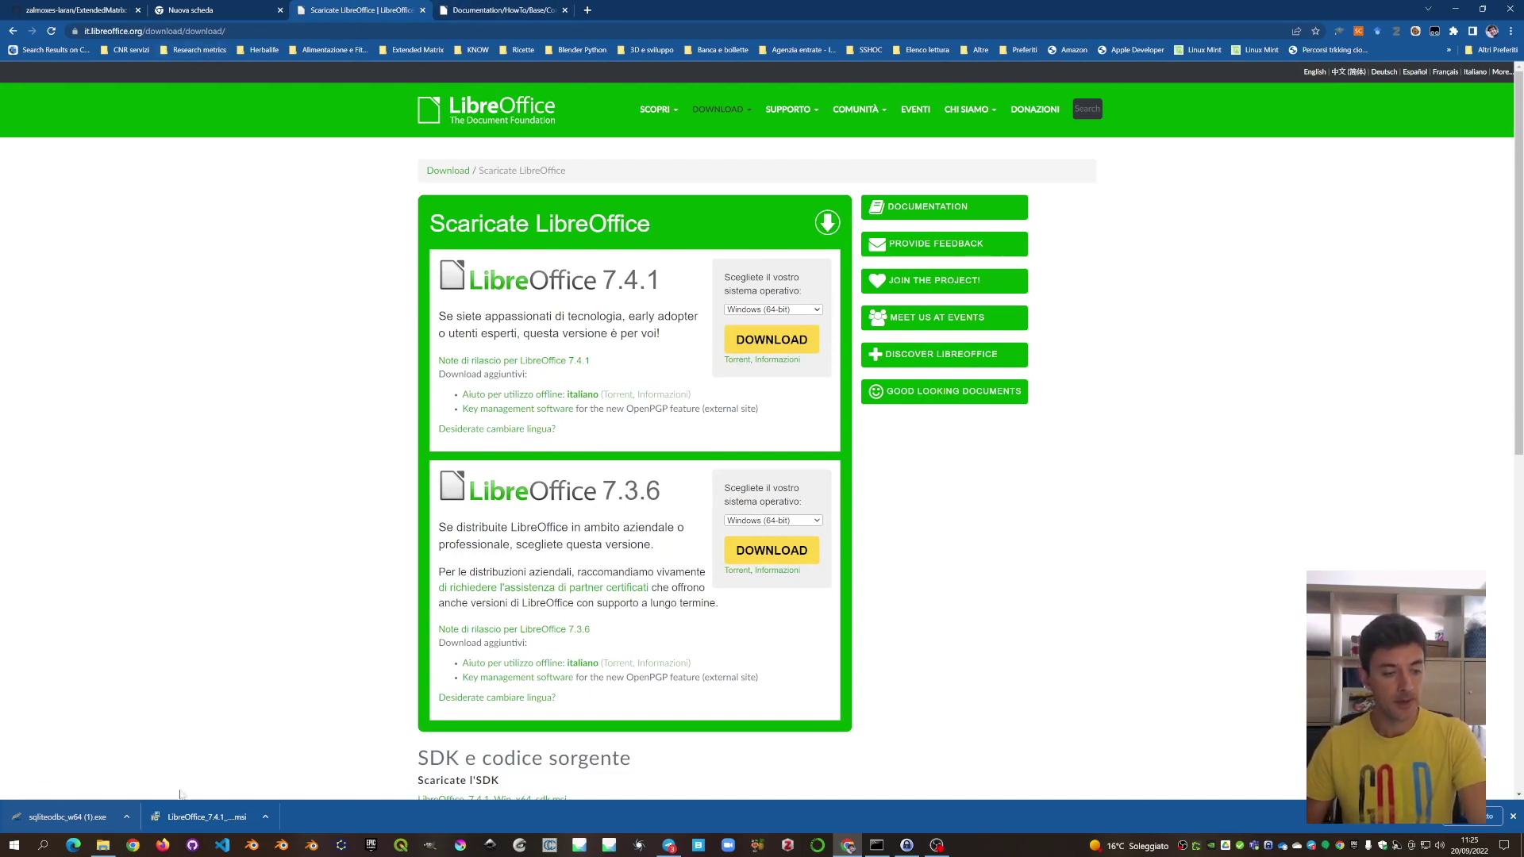
Open the 05_EMdb_template folder on the version-1.3.0 branch of the ExtendedMatrix GitHub repository.
left_click(500, 10)
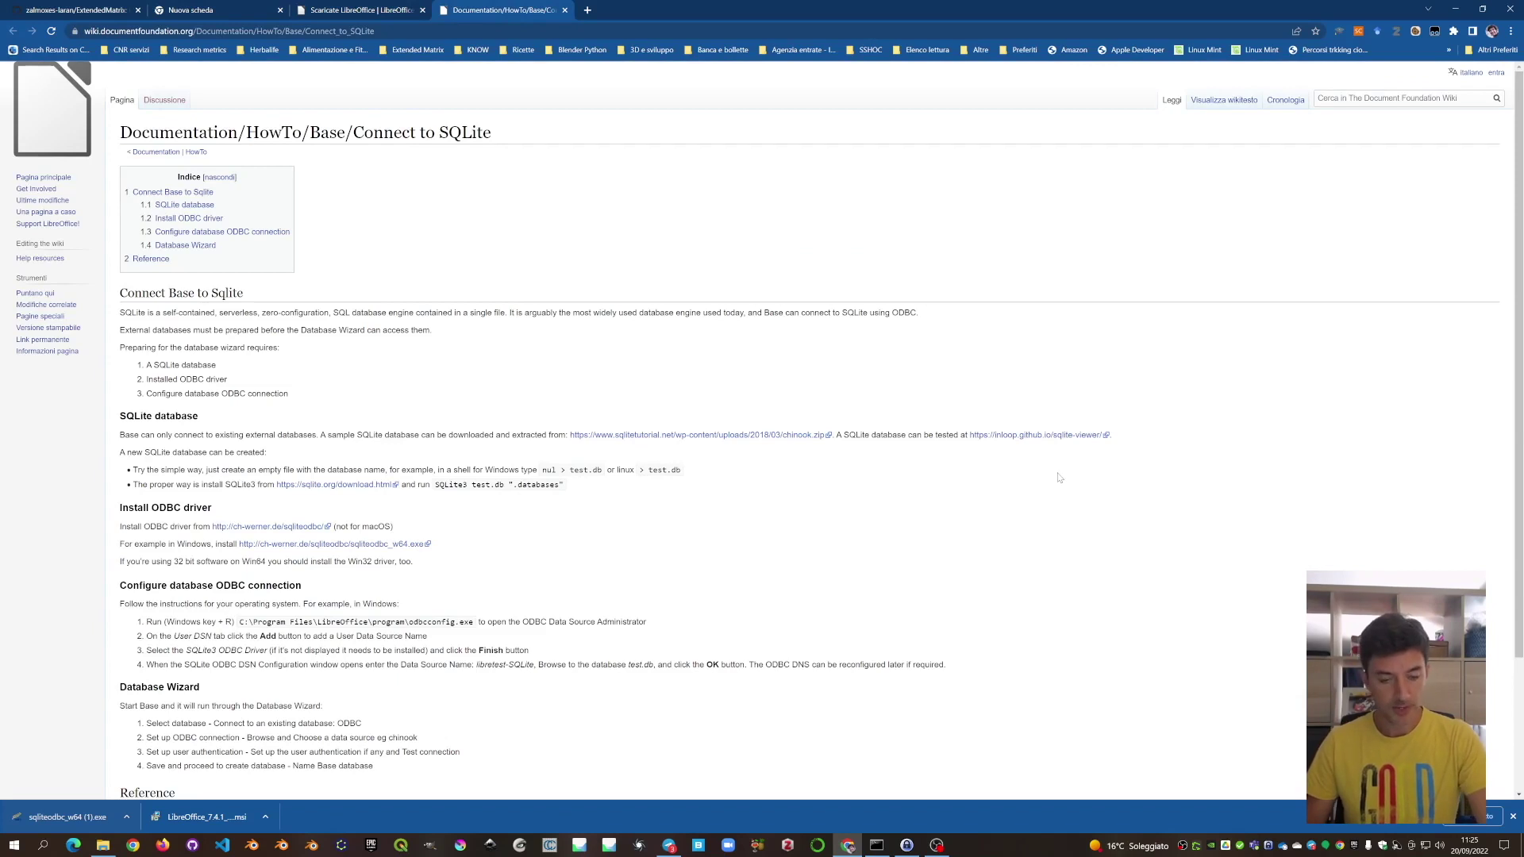
key("ctrl+1")
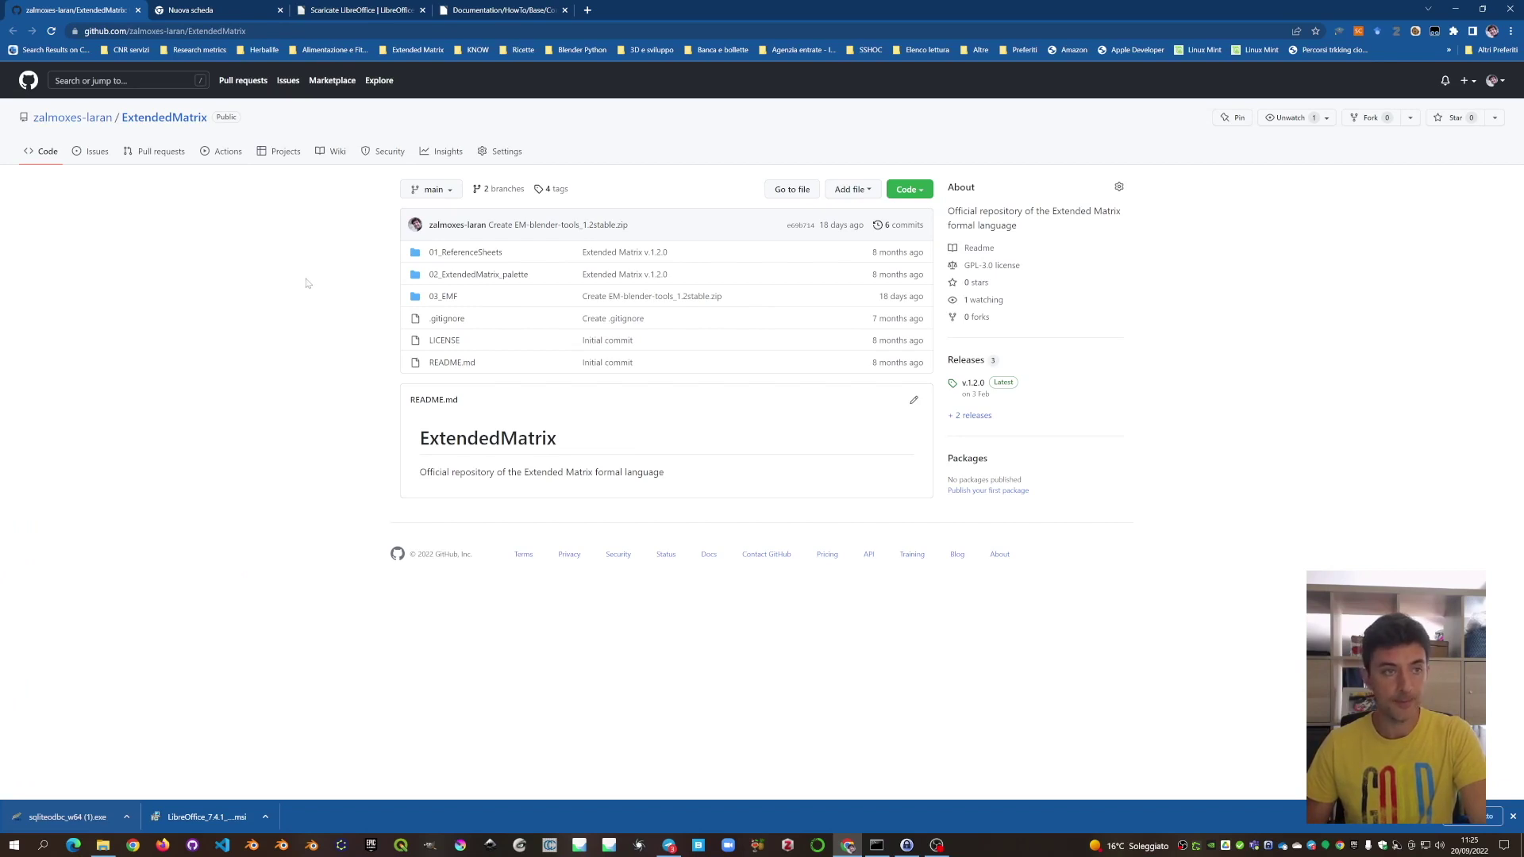
left_click(449, 192)
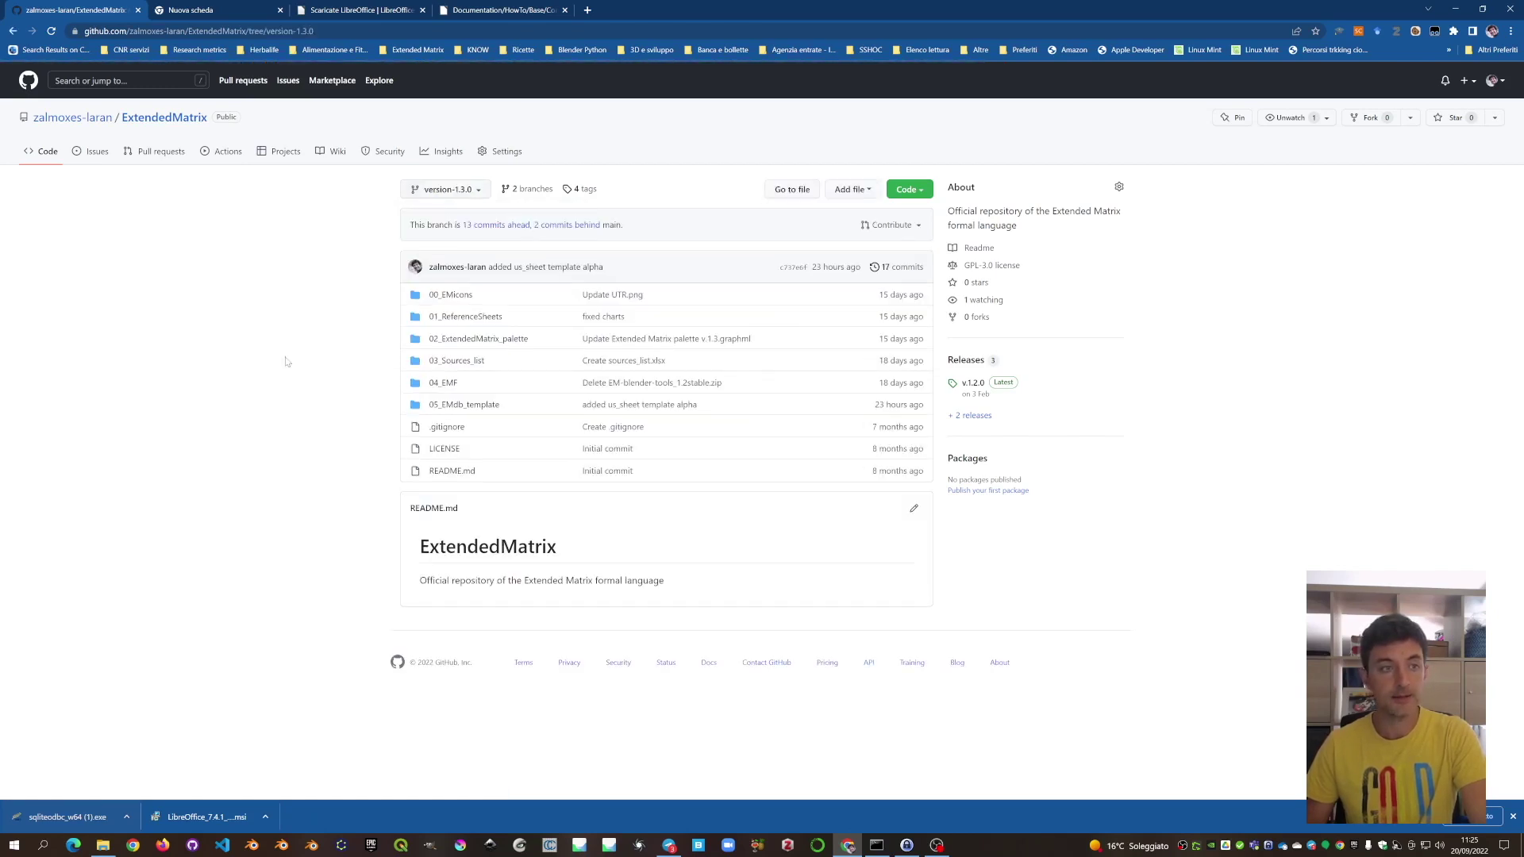
left_click(445, 408)
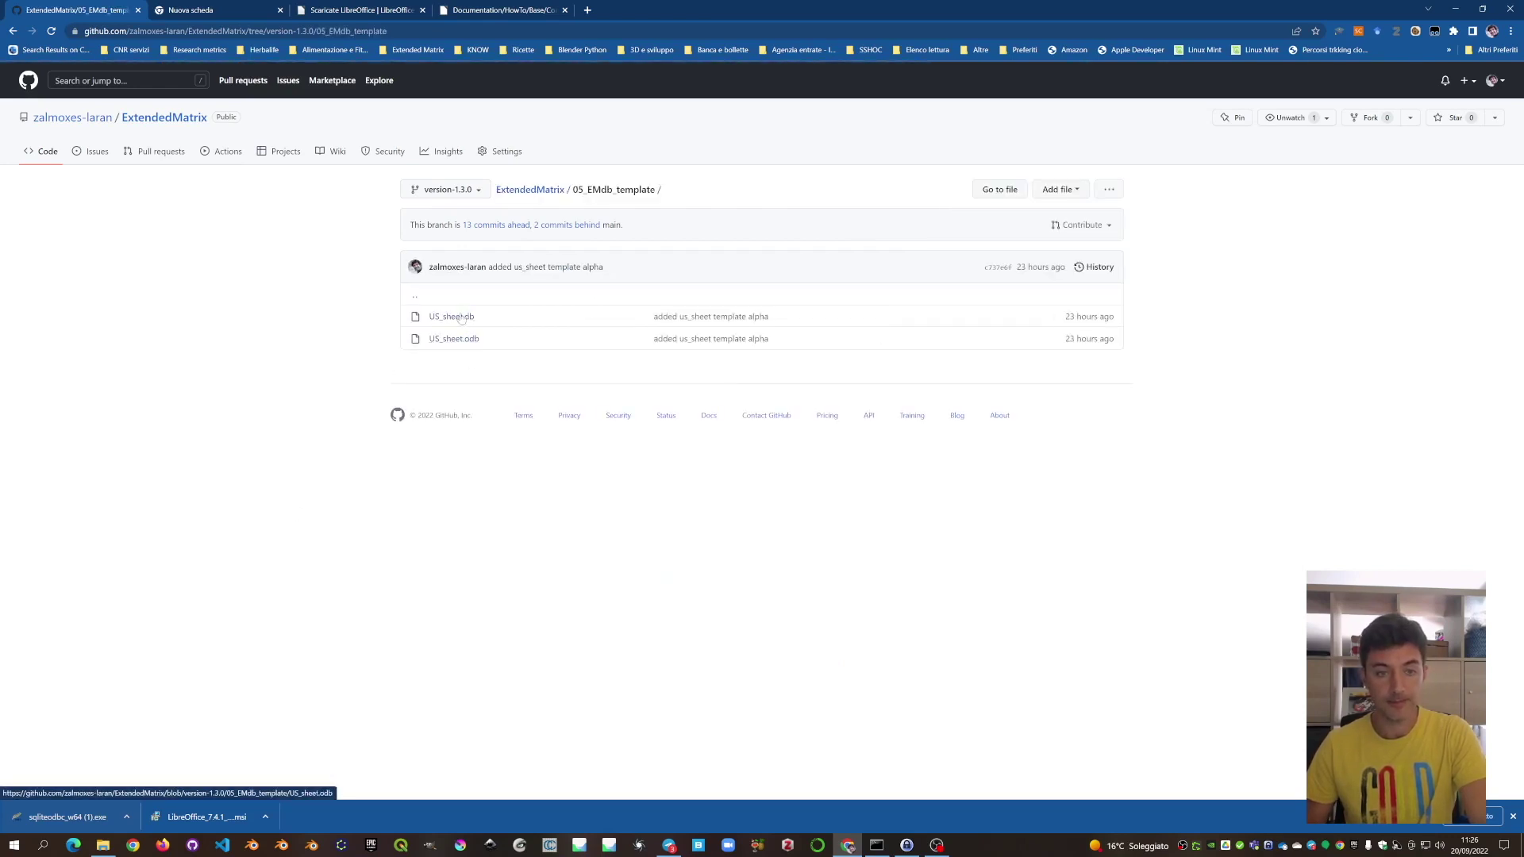
Download US_sheet.db and US_sheet.odb from the 05_EMdb_template folder.
right_click(462, 311)
left_click(371, 328)
left_click(444, 316)
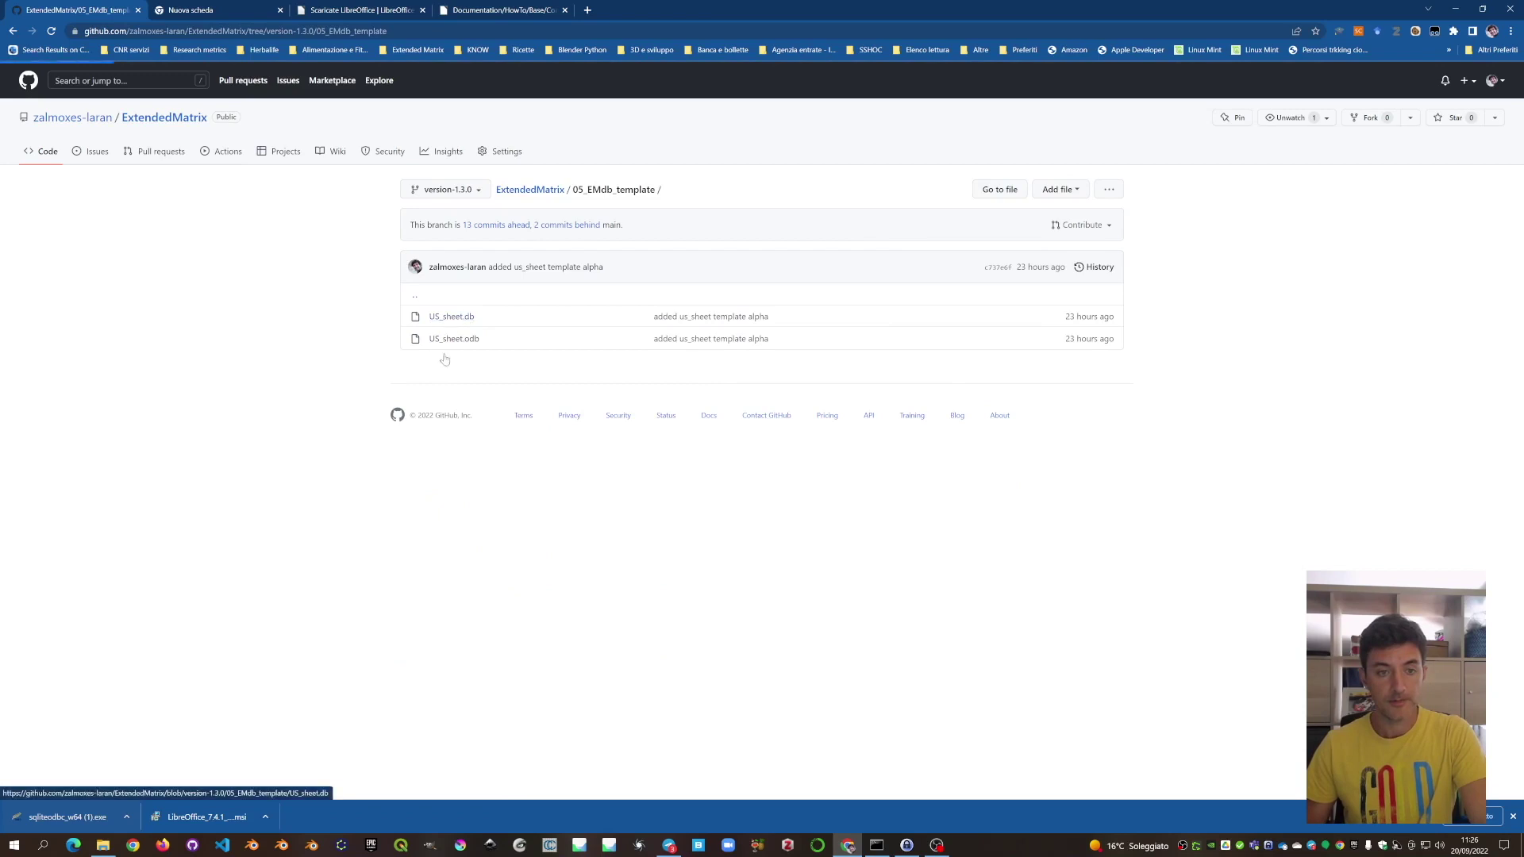
left_click(1076, 295)
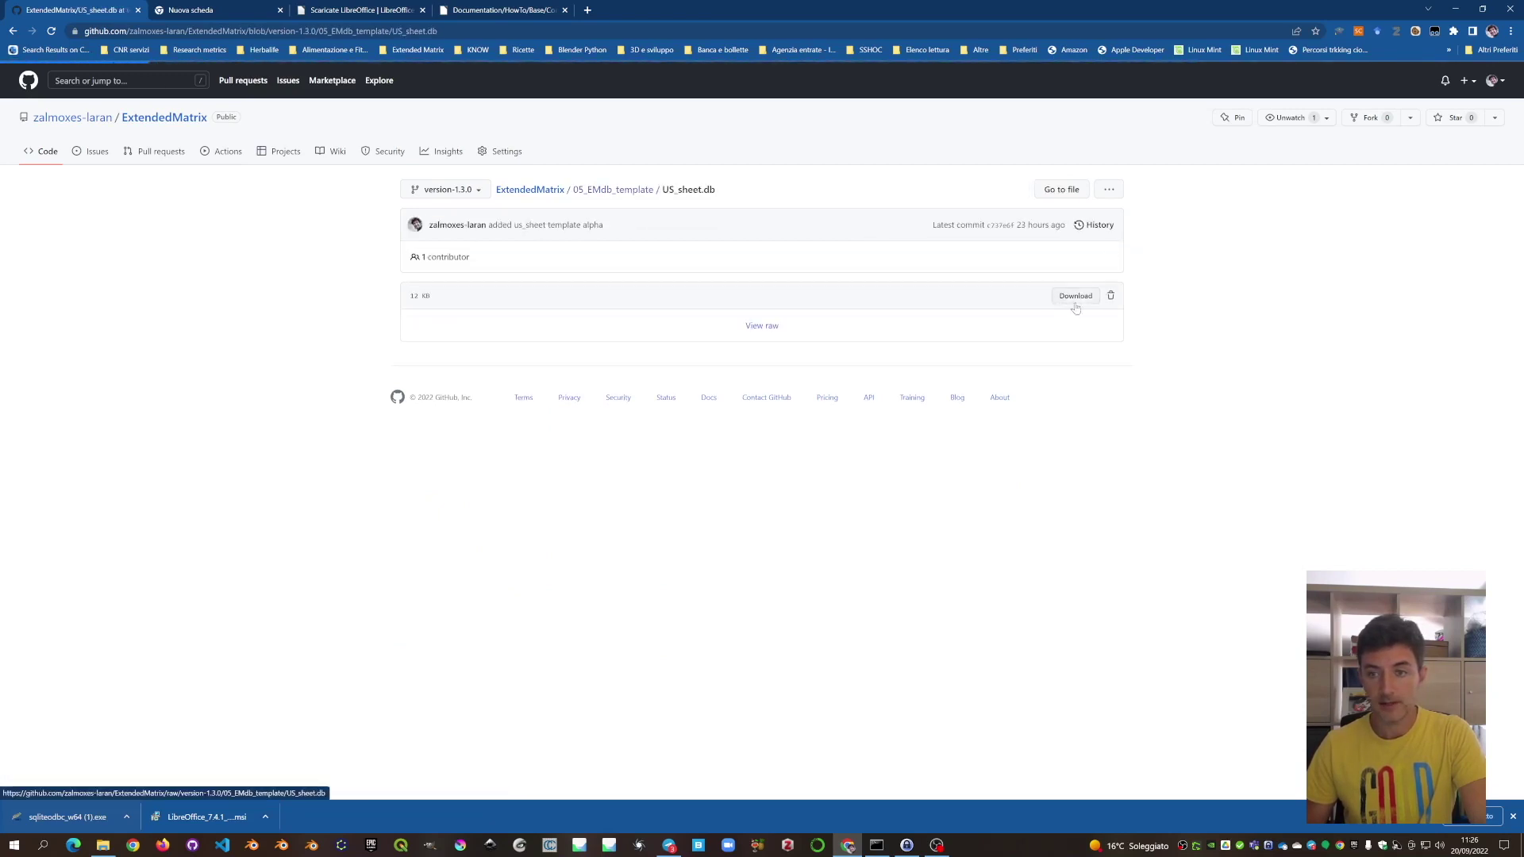
left_click(613, 189)
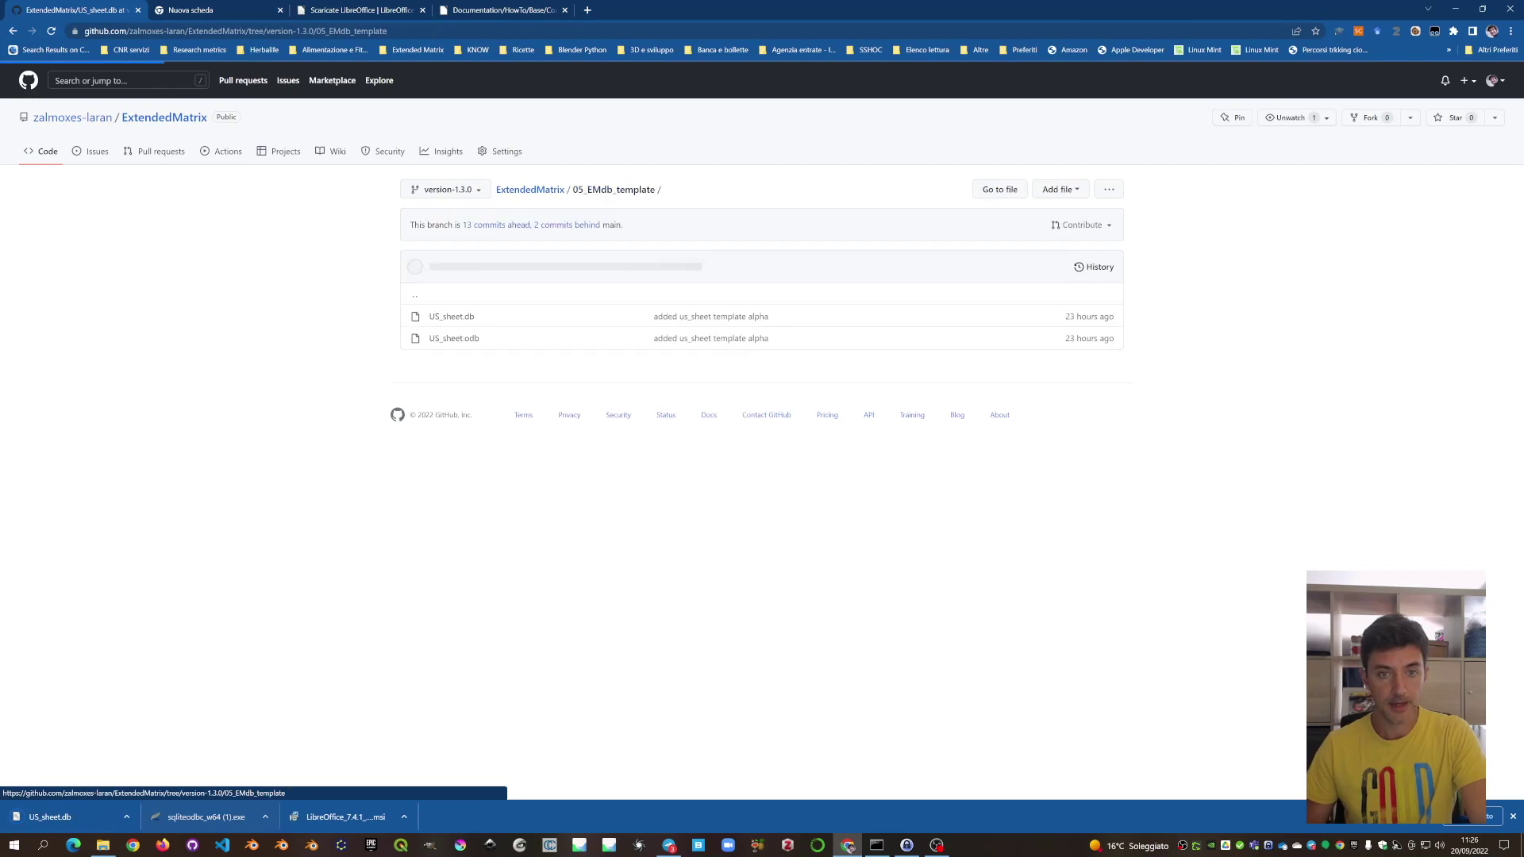
left_click(448, 339)
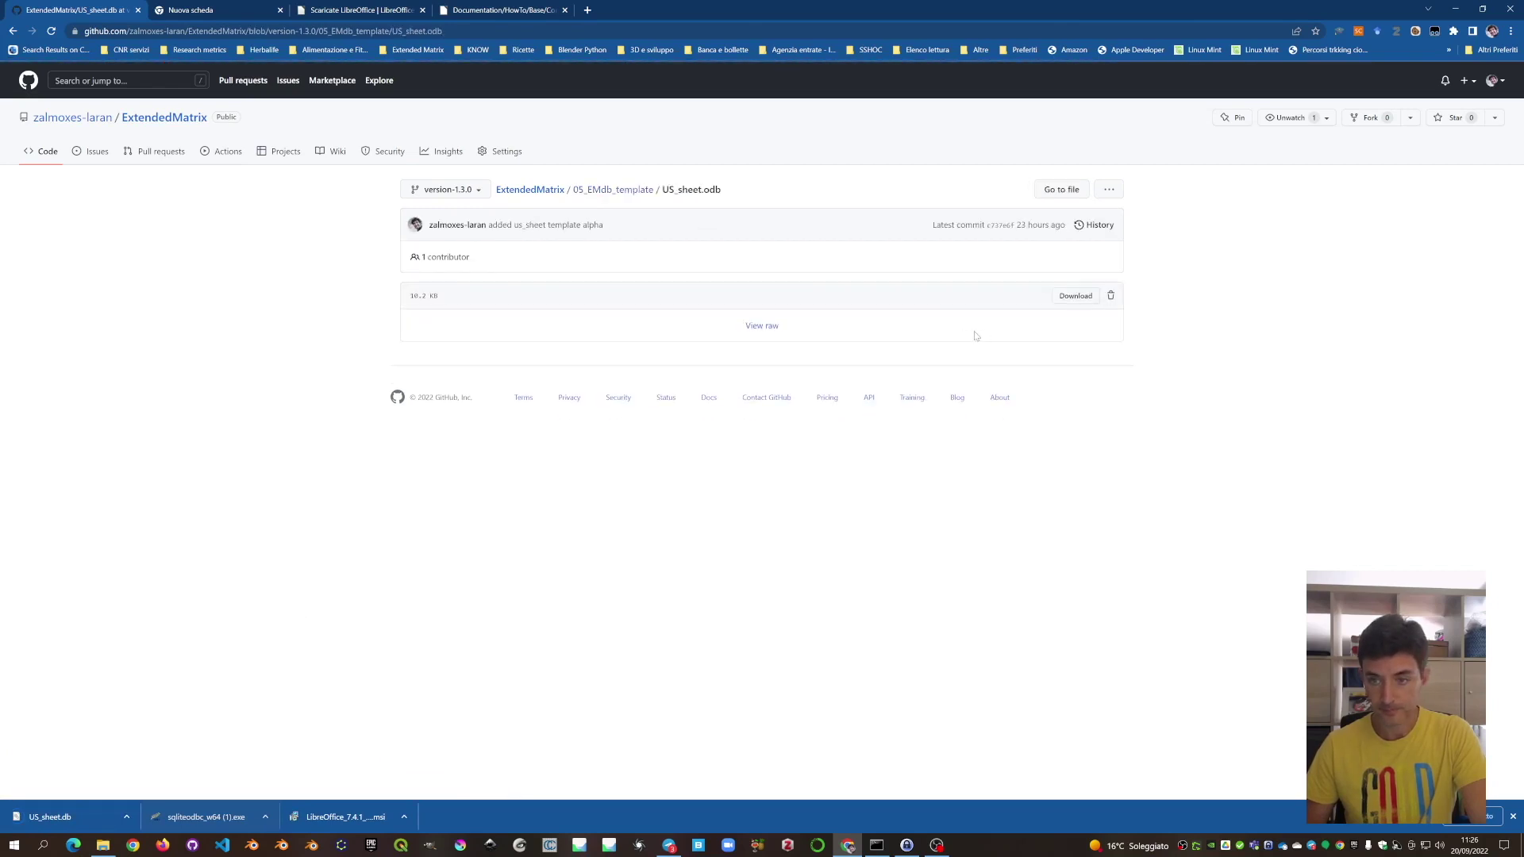
left_click(1073, 296)
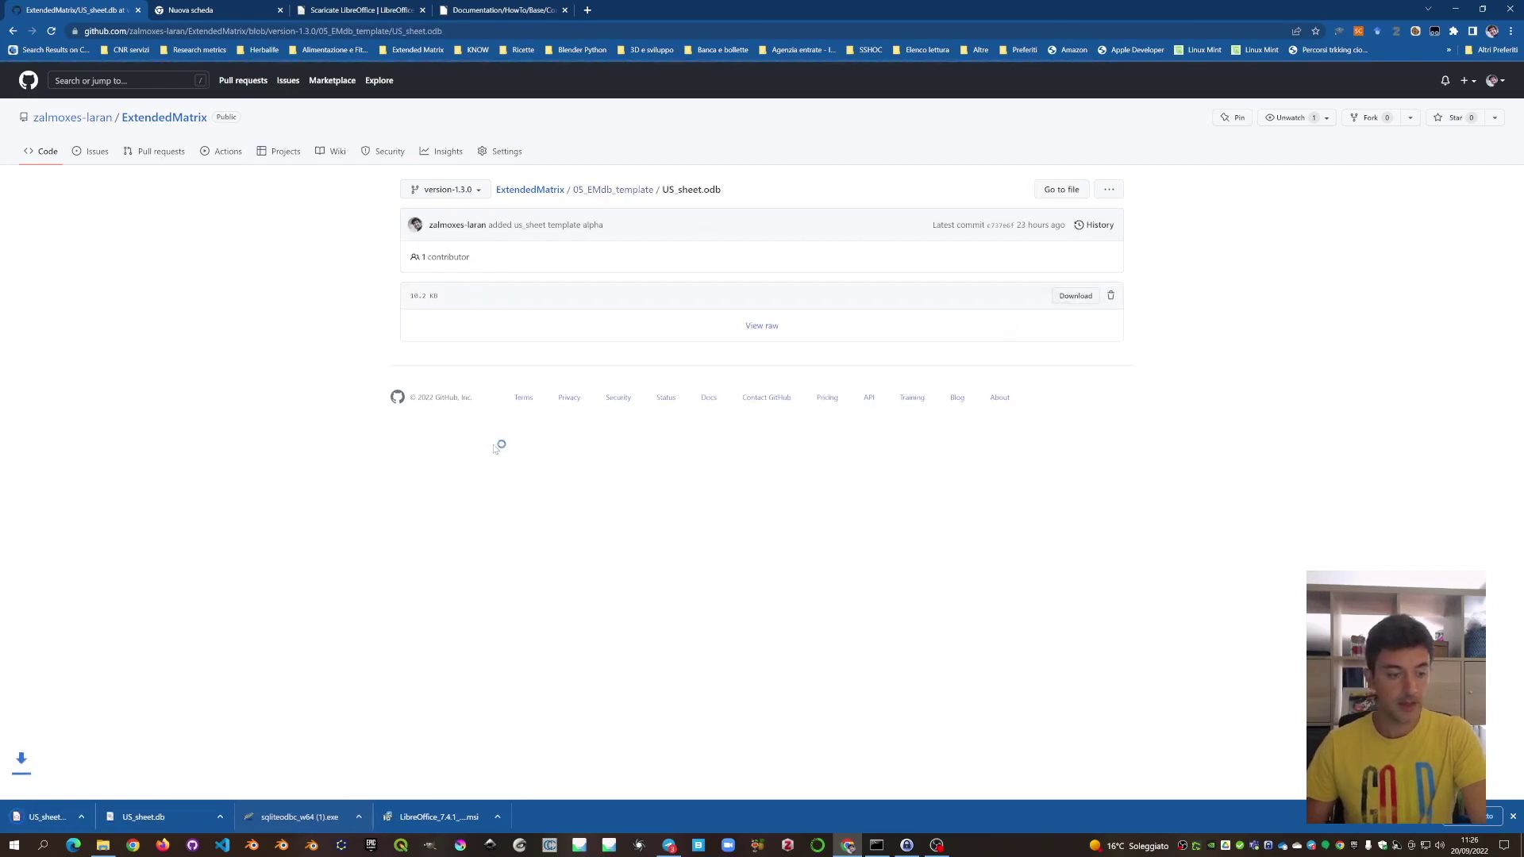
Show the downloads in File Explorer and put both US_sheet files on the clipboard.
left_click(127, 817)
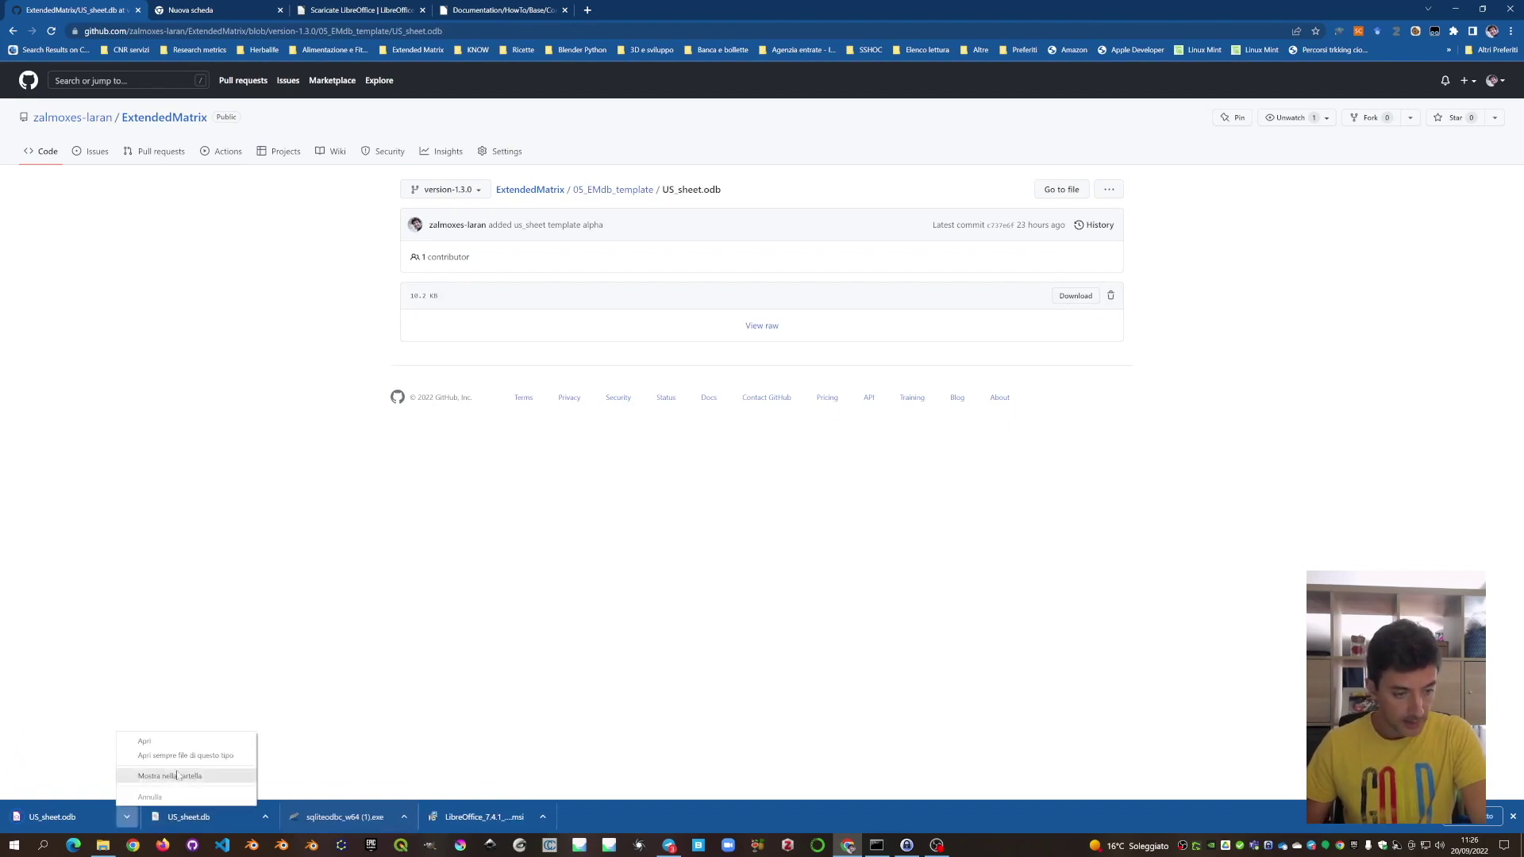
left_click(178, 775)
left_click(407, 234, "ctrl")
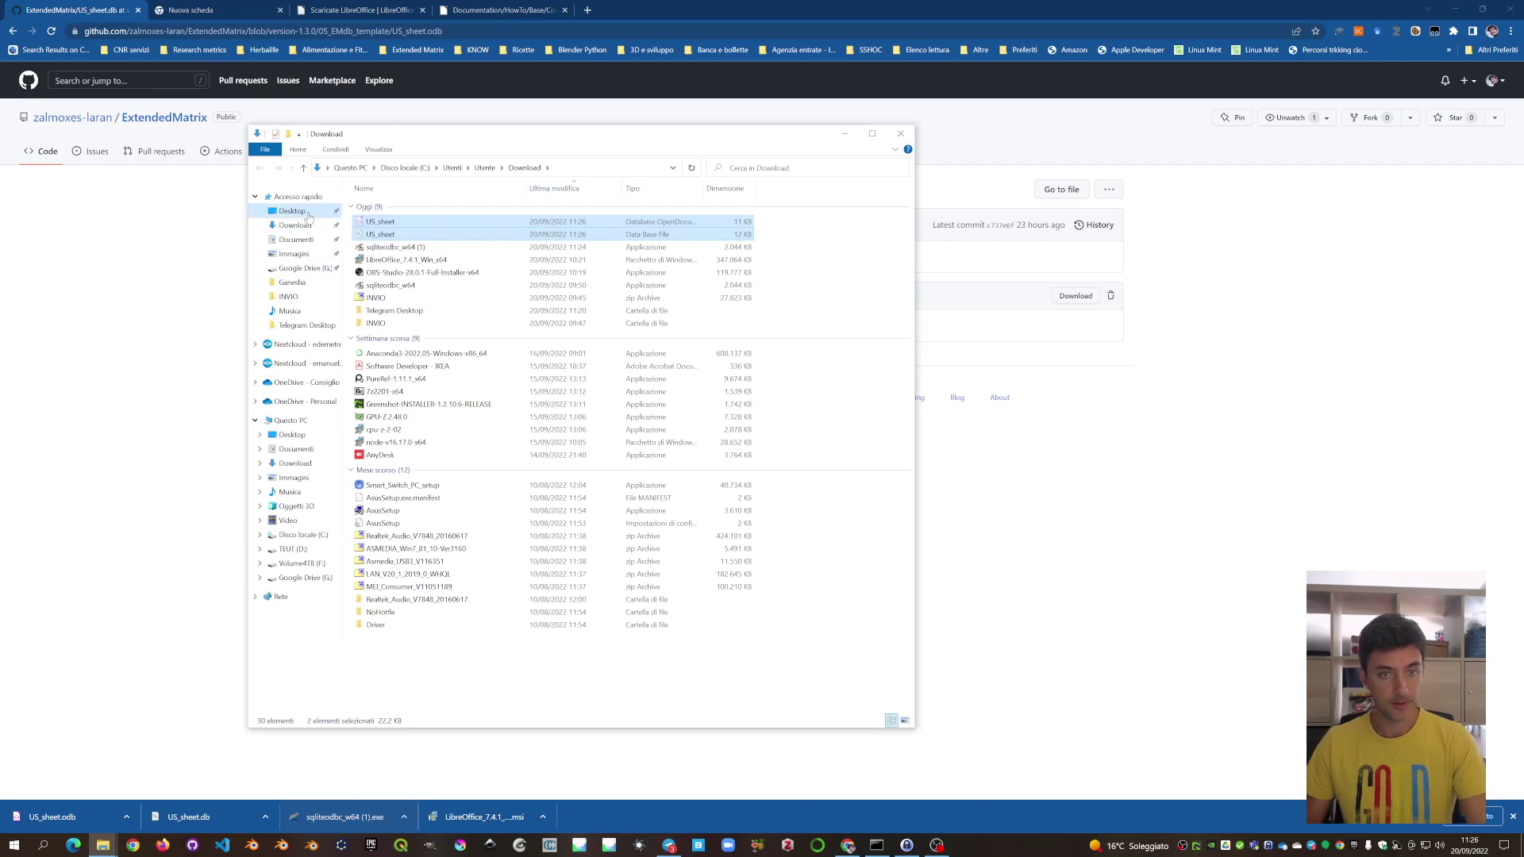
Create a new folder named "EMdb template" on the Desktop.
left_click(308, 217)
right_click(459, 382)
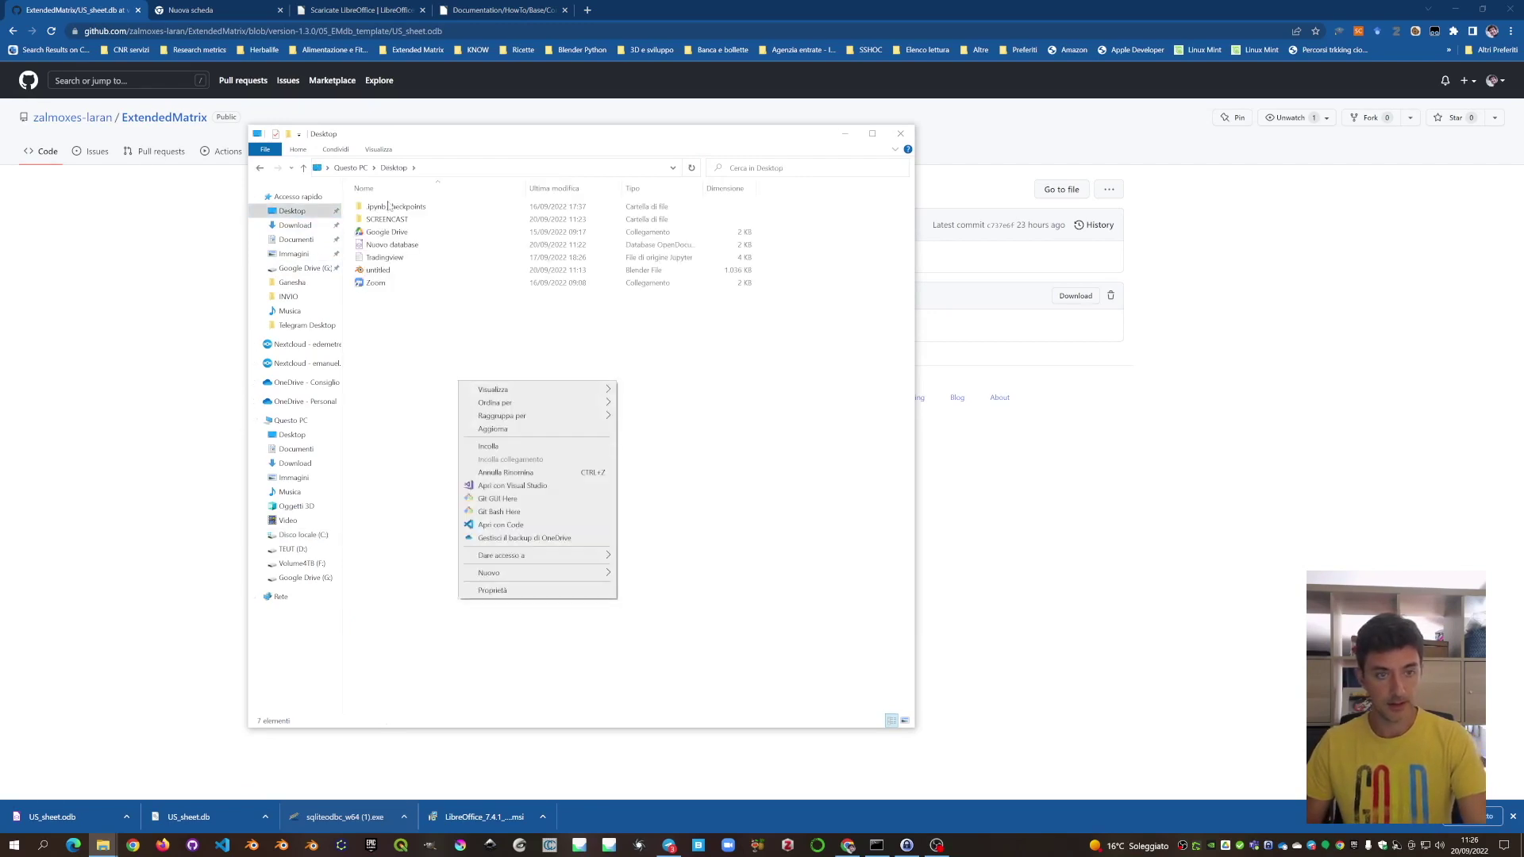
left_click(429, 417)
right_click(431, 406)
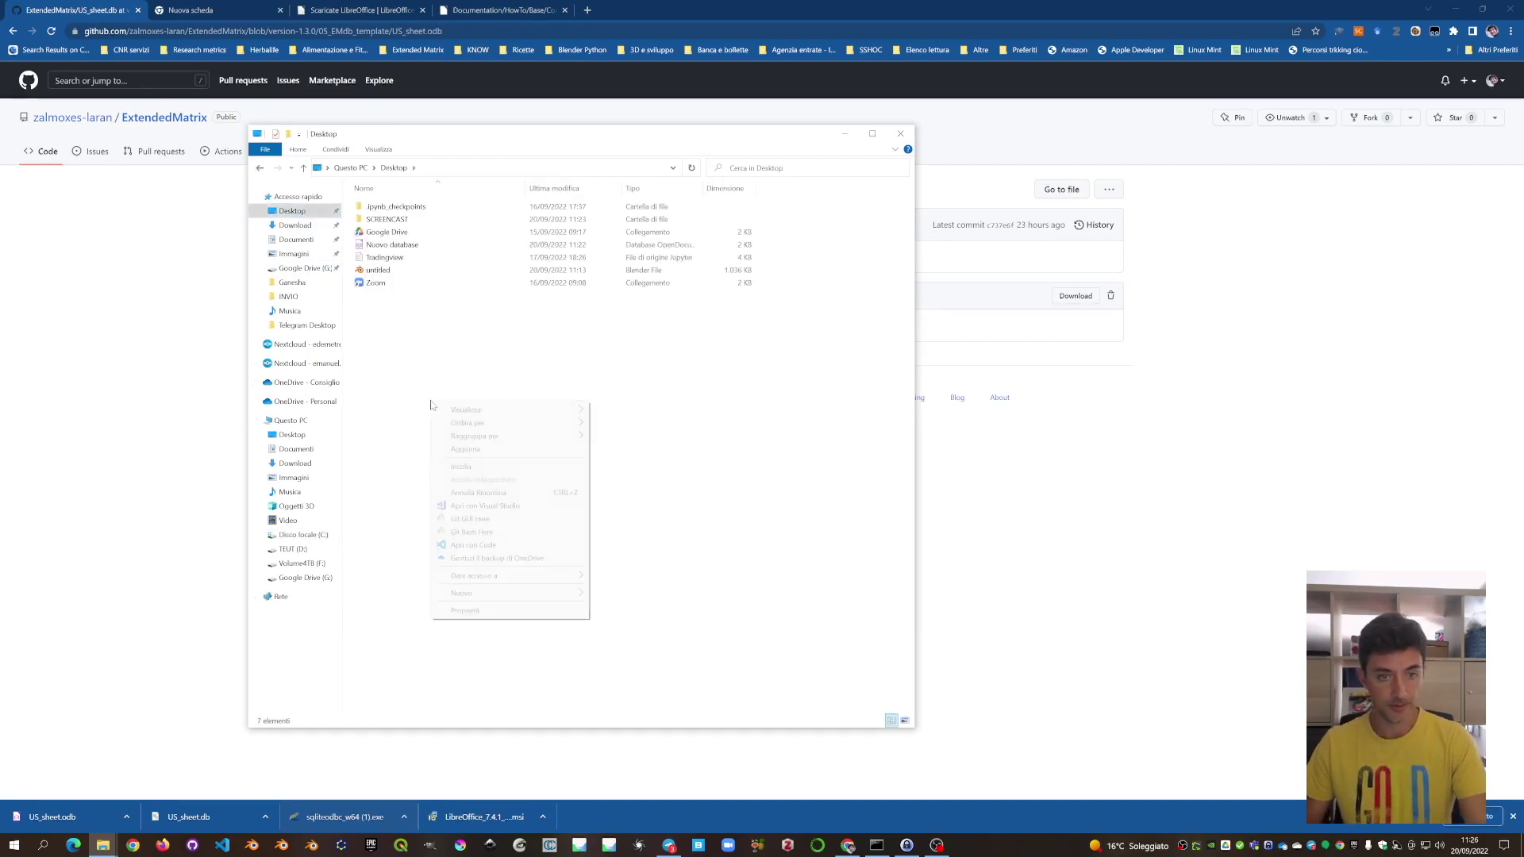
mouse_move(480, 593)
left_click(627, 595)
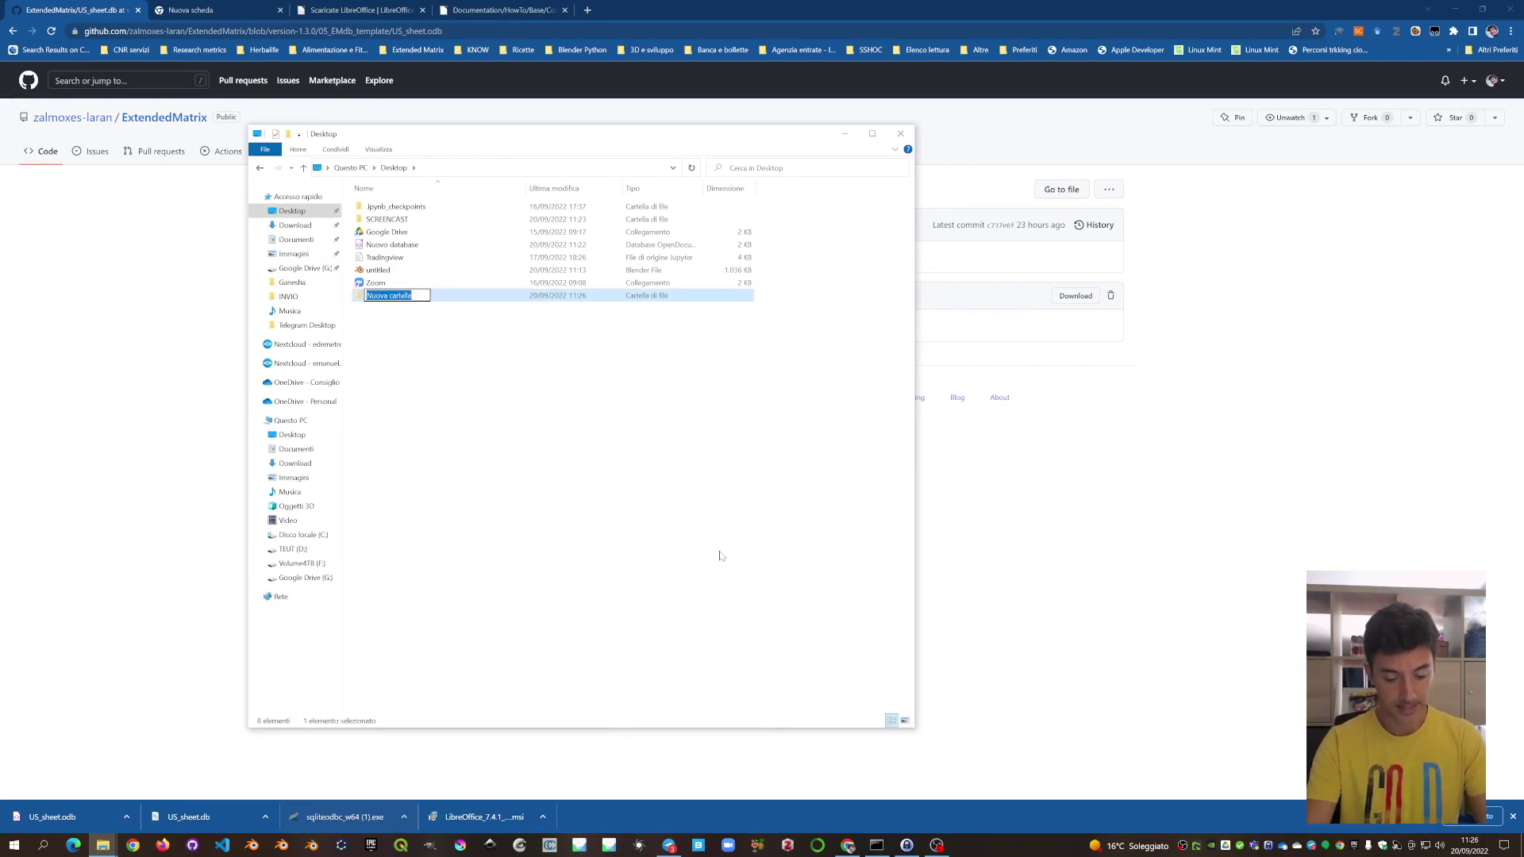
type("EM")
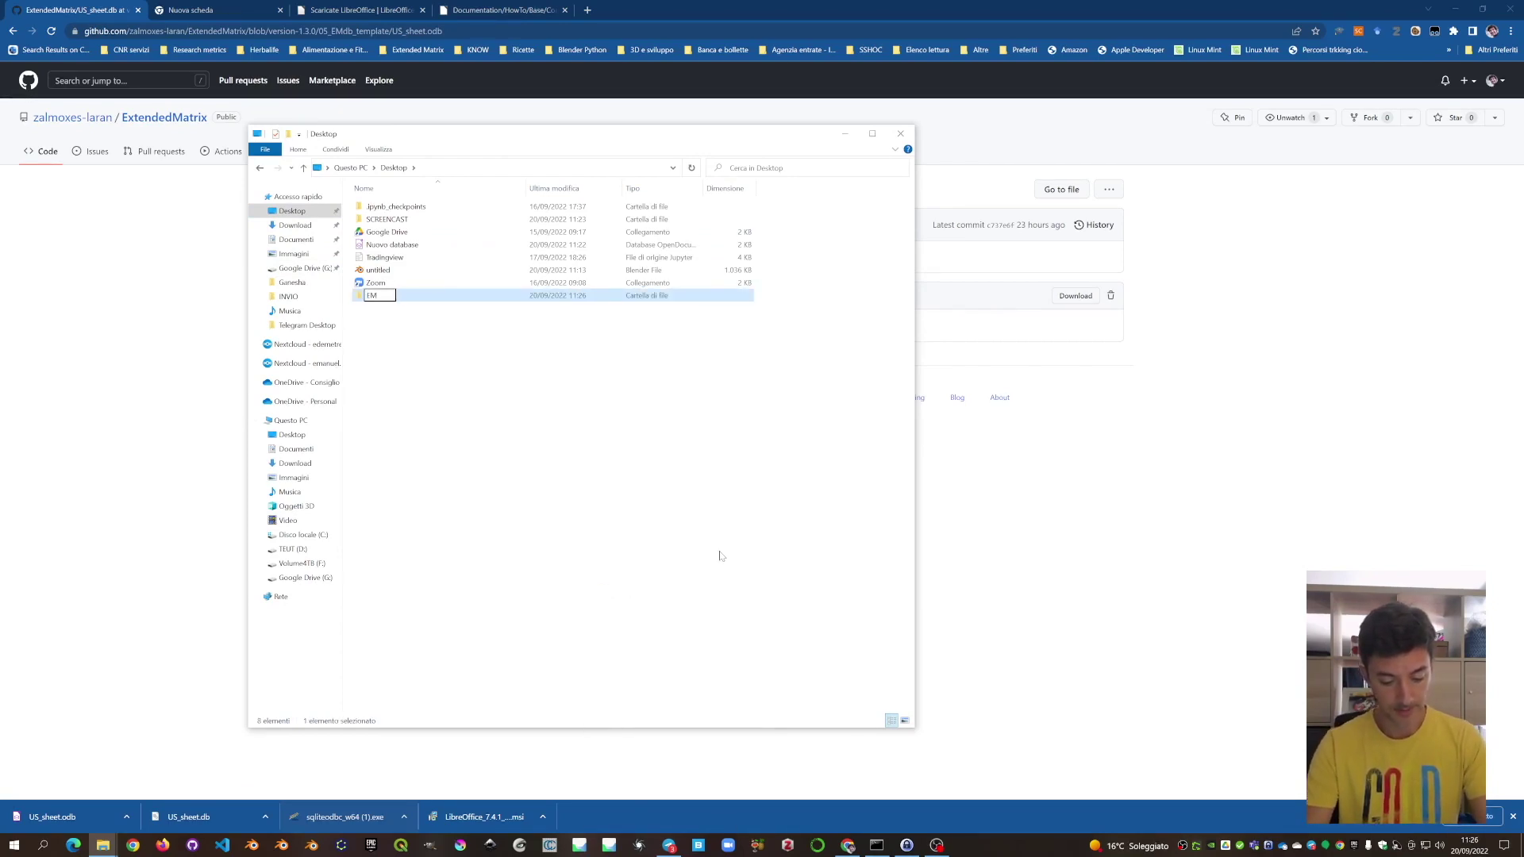
type("db tempate")
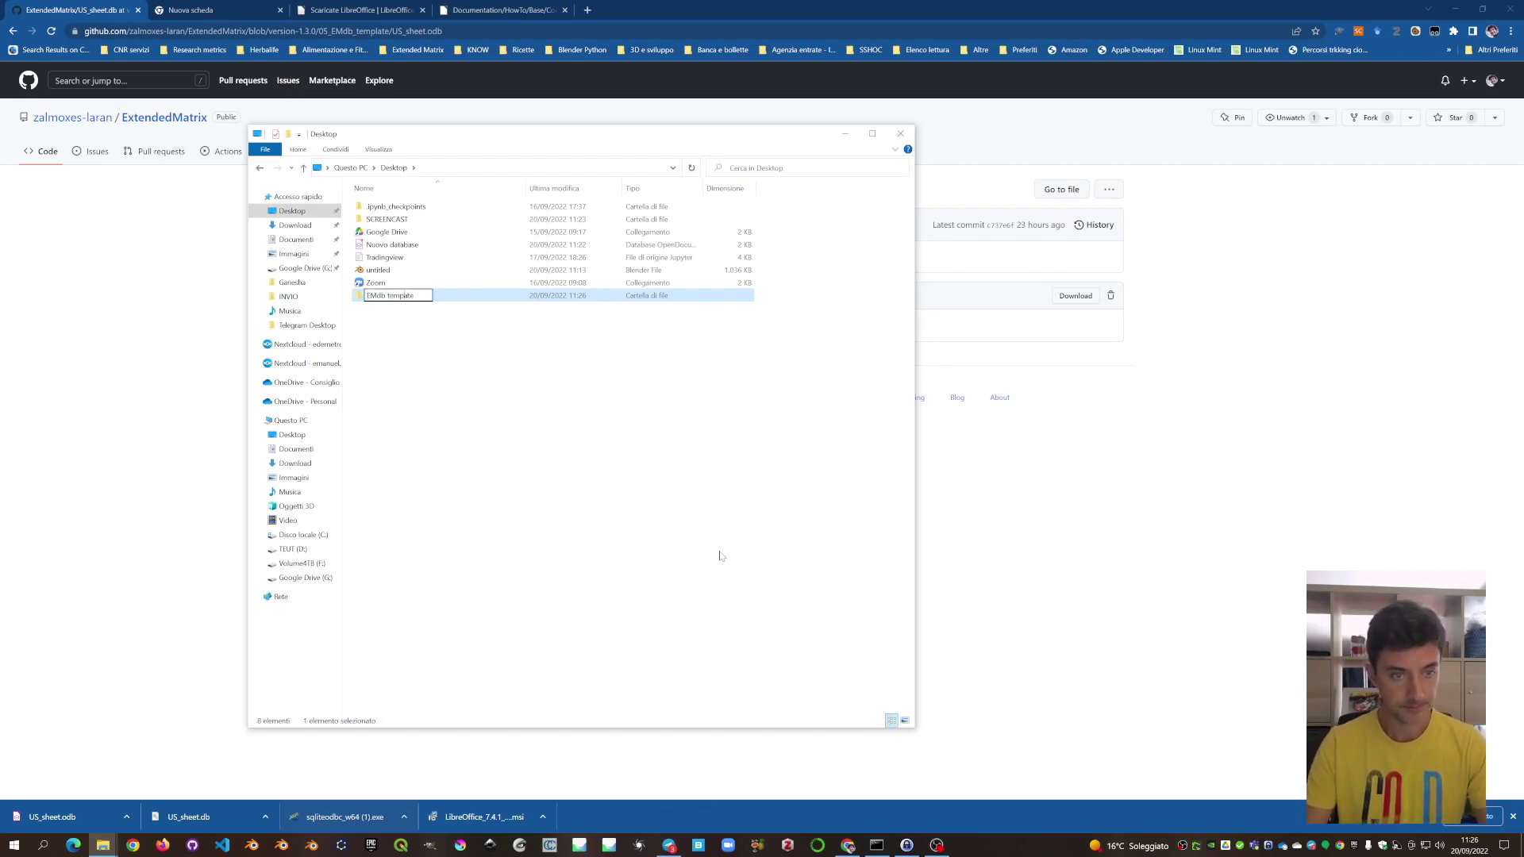
key("Return")
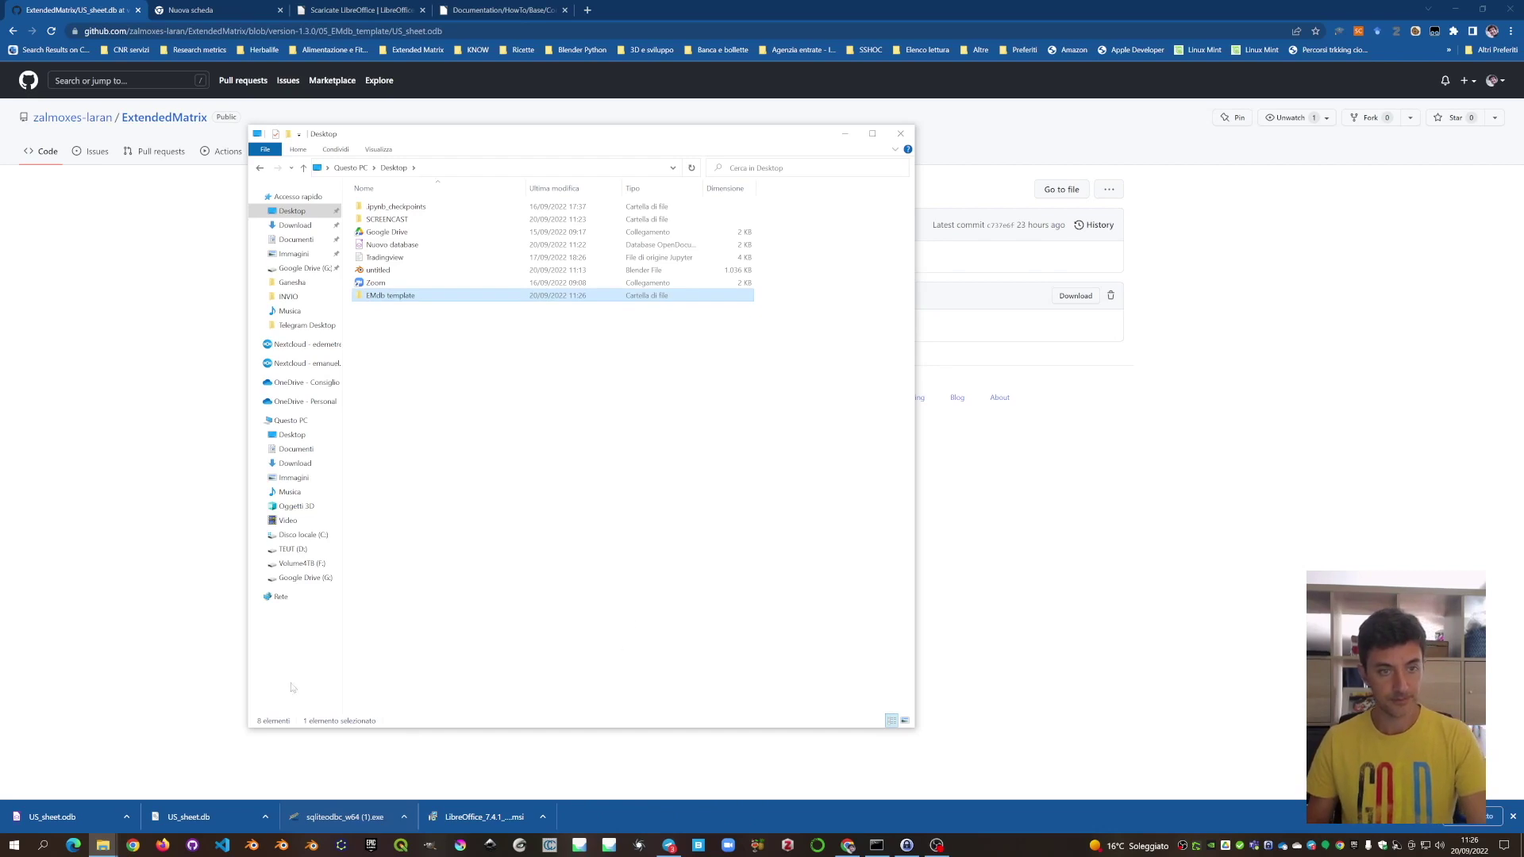
Paste both US_sheet files into the EMdb template folder and move its window off the GitHub page content.
double_click(388, 295)
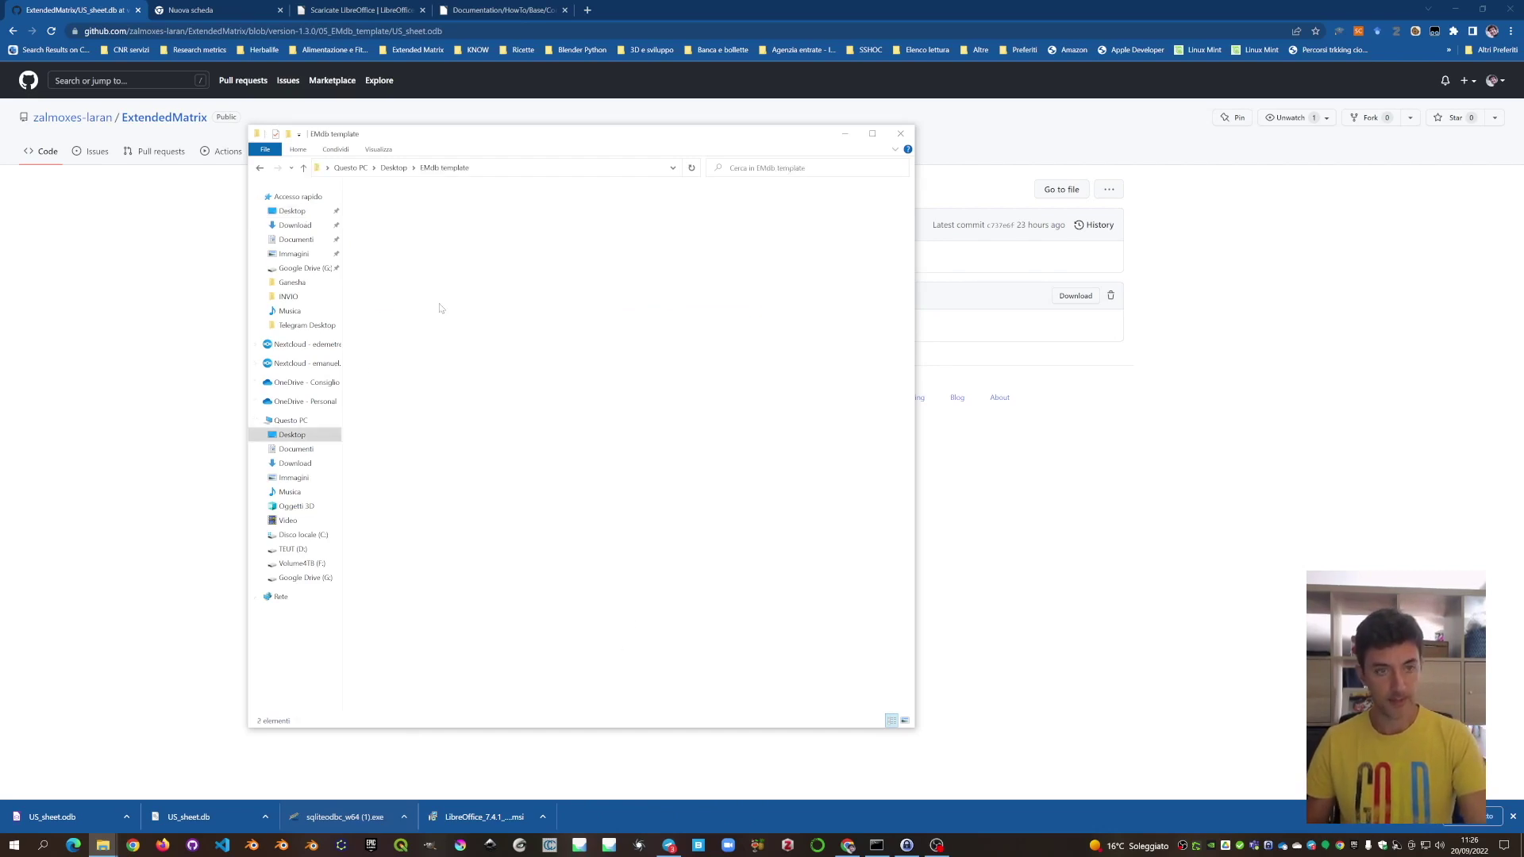
left_click_drag(582, 125, 1189, 277)
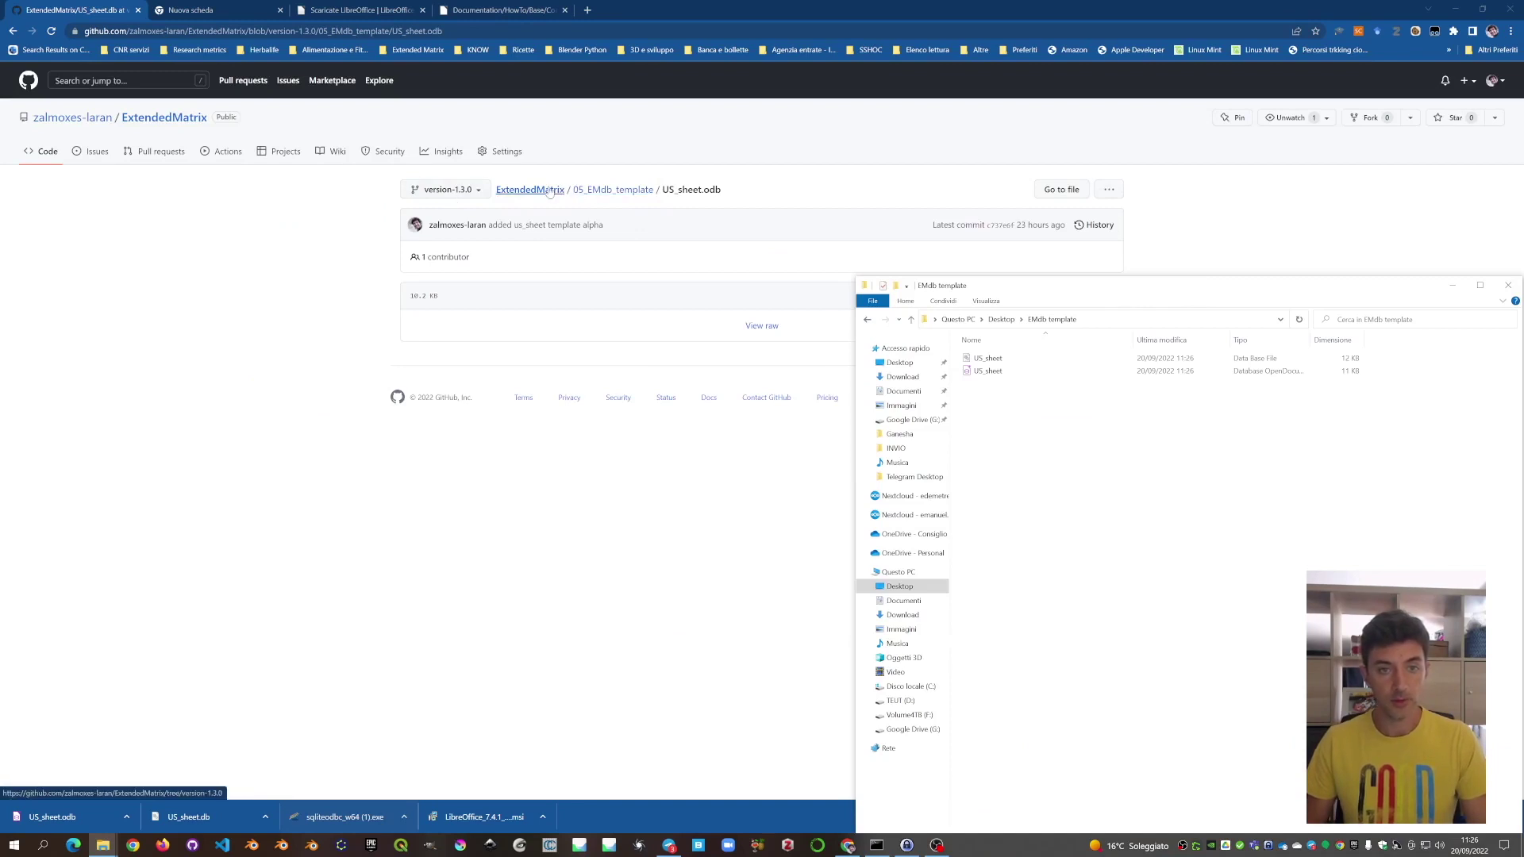
Return to the root of the ExtendedMatrix repository and show its clone and download options.
left_click(549, 191)
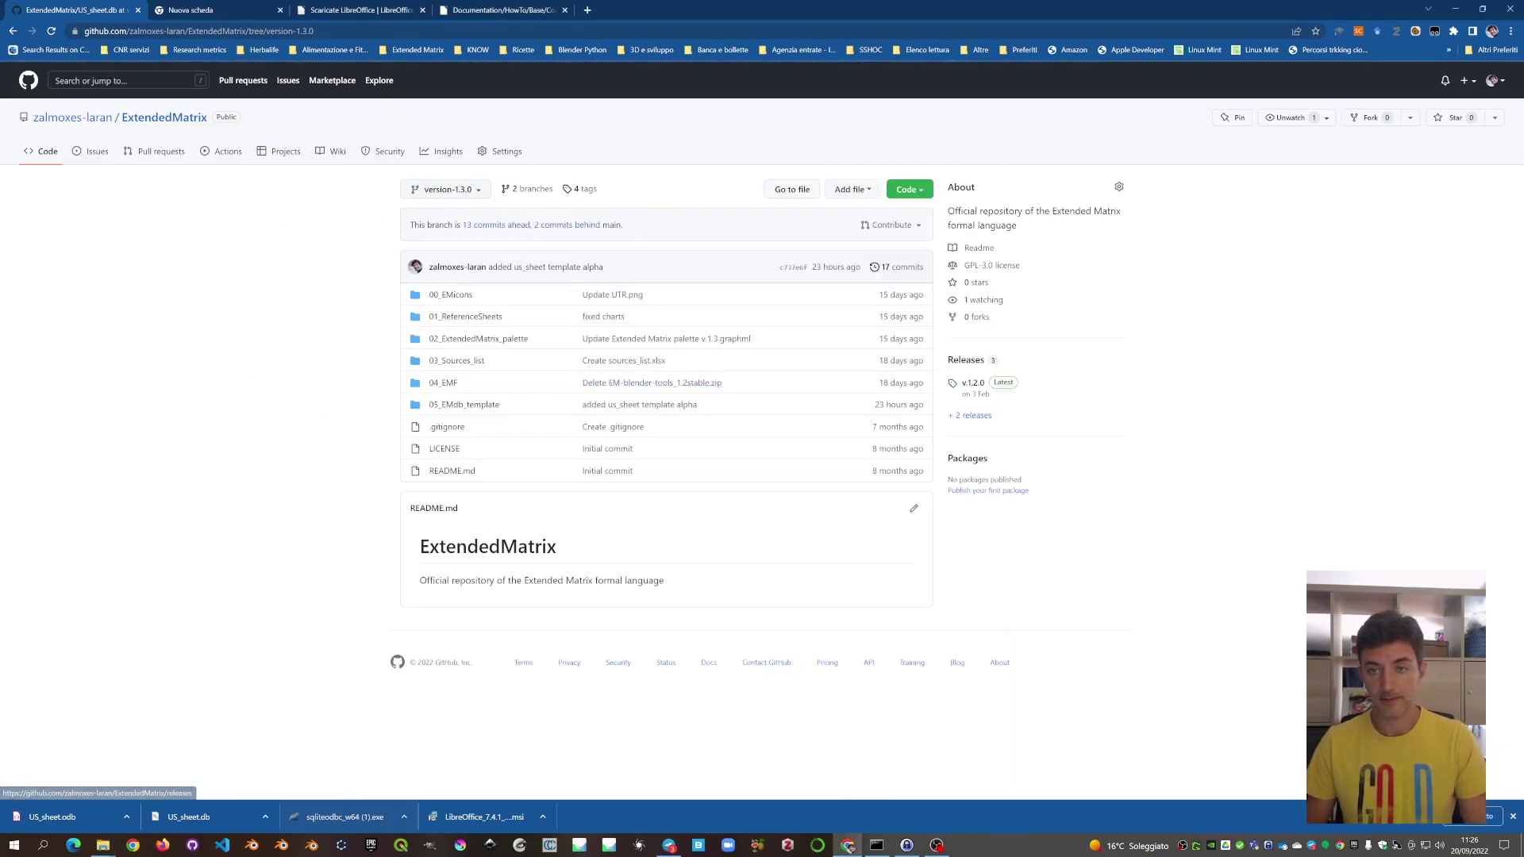
left_click(905, 189)
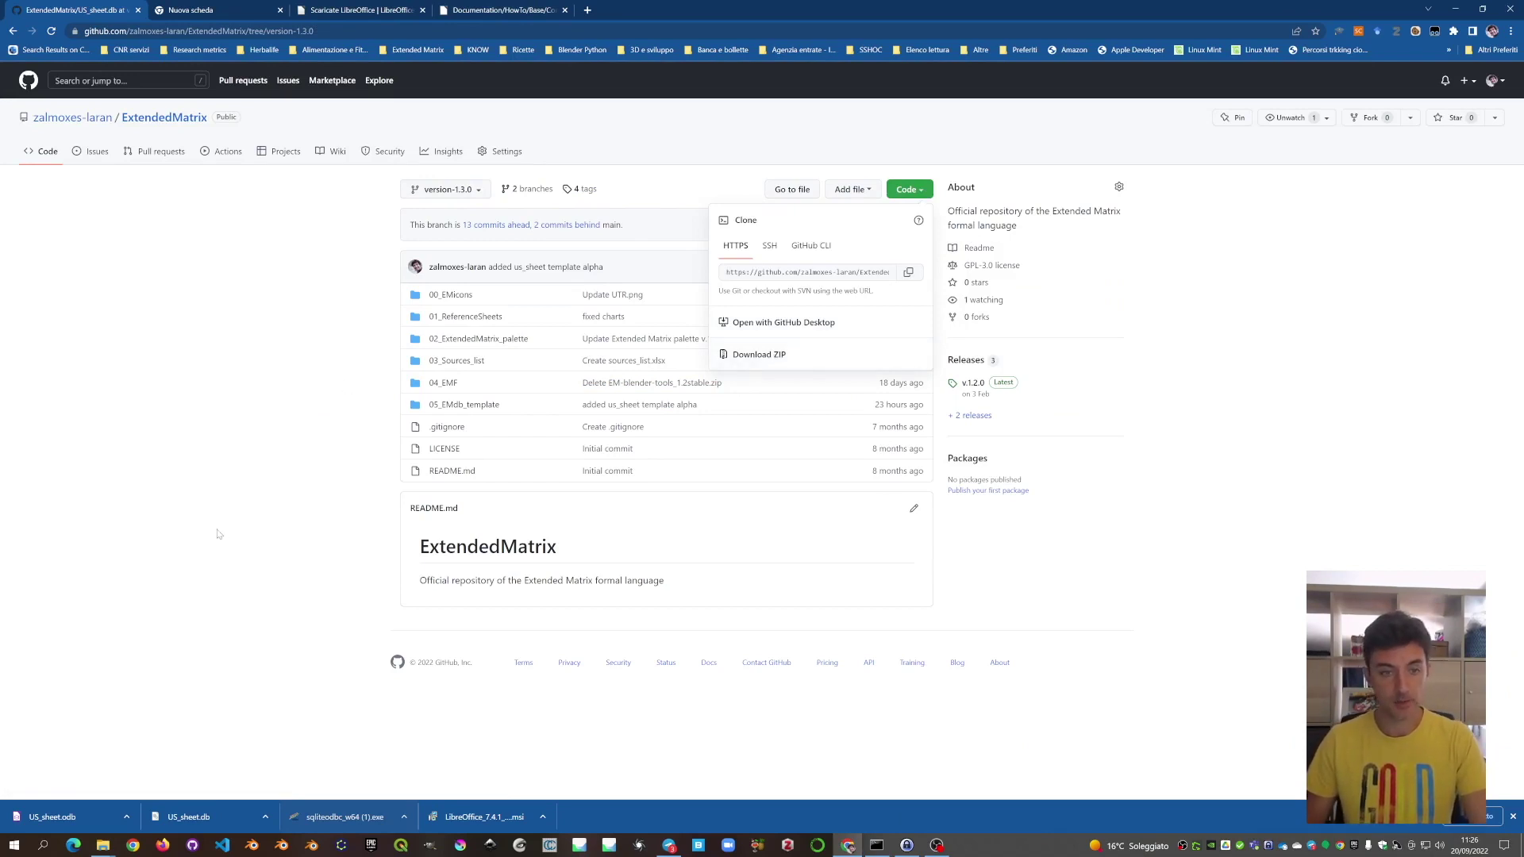
Bring the EMdb template folder window in front of the GitHub page and show its US_sheet files as extra large icons.
left_click(342, 415)
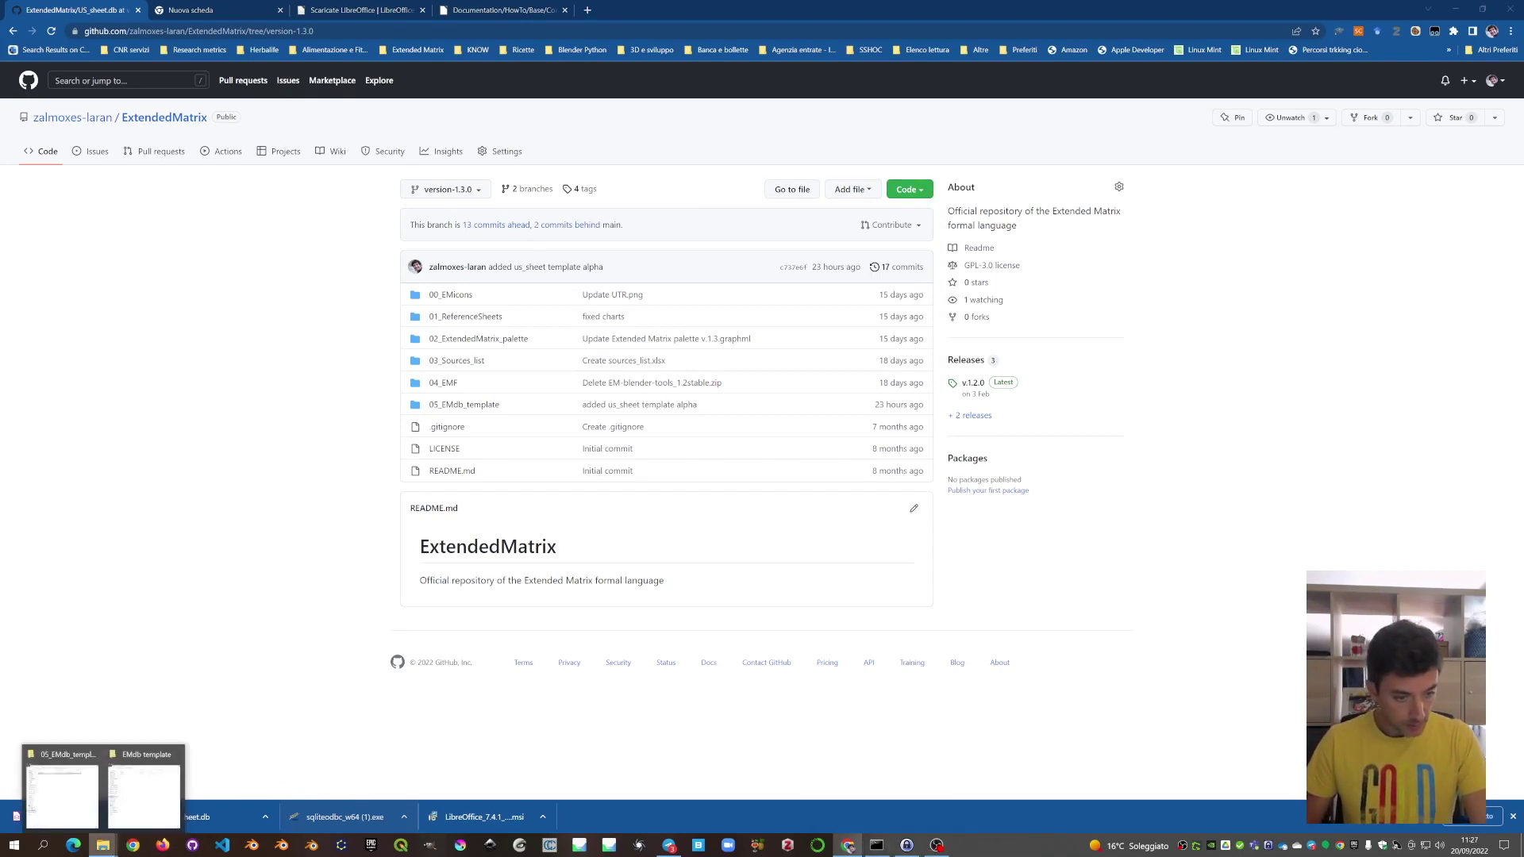
left_click(147, 788)
left_click_drag(1175, 287, 766, 128)
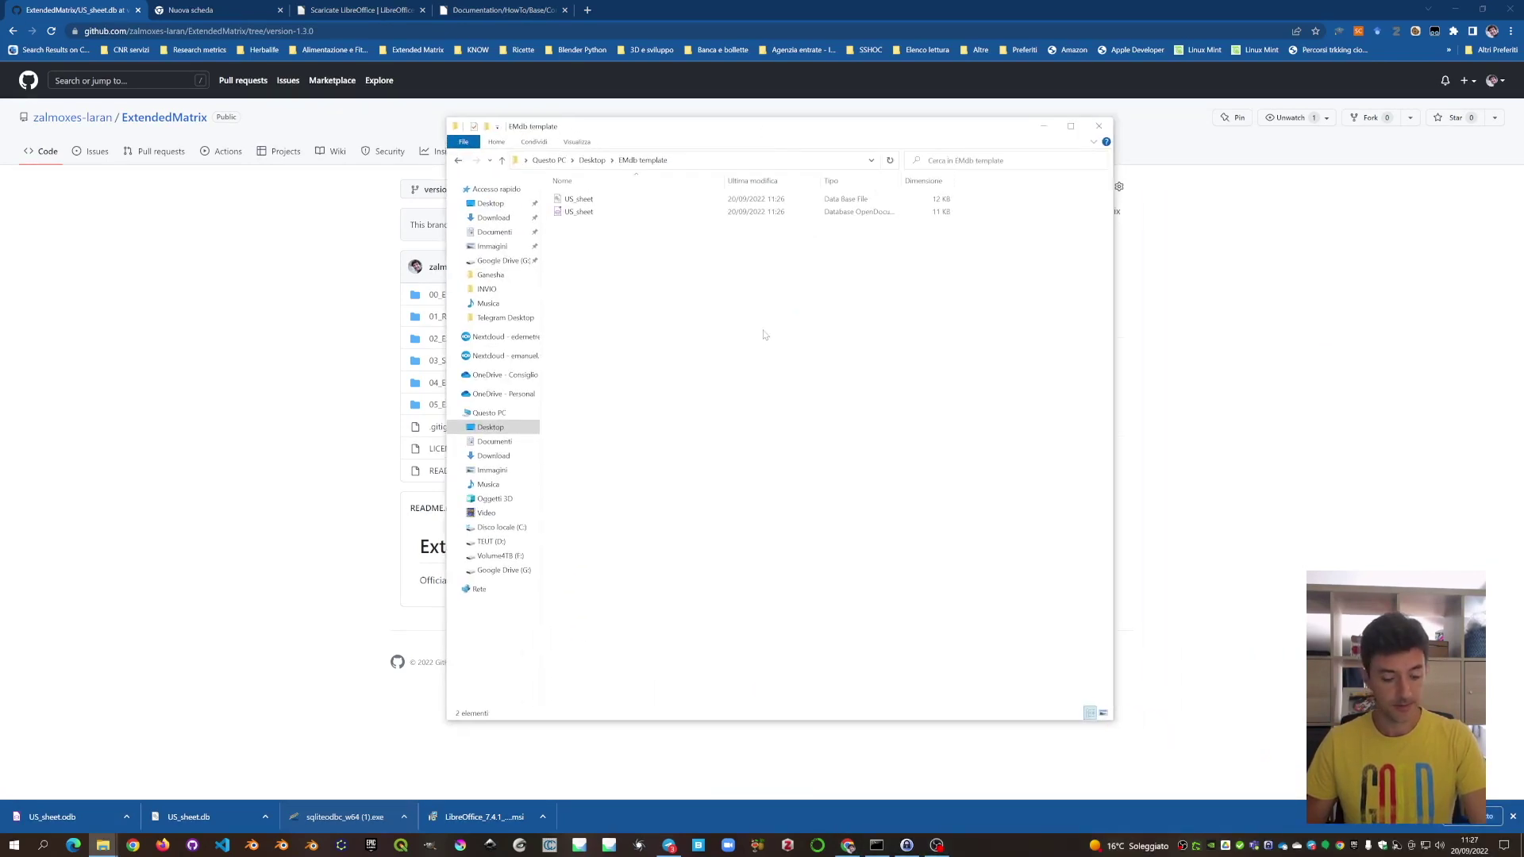
scroll(765, 334, "up", 5)
left_click(601, 252)
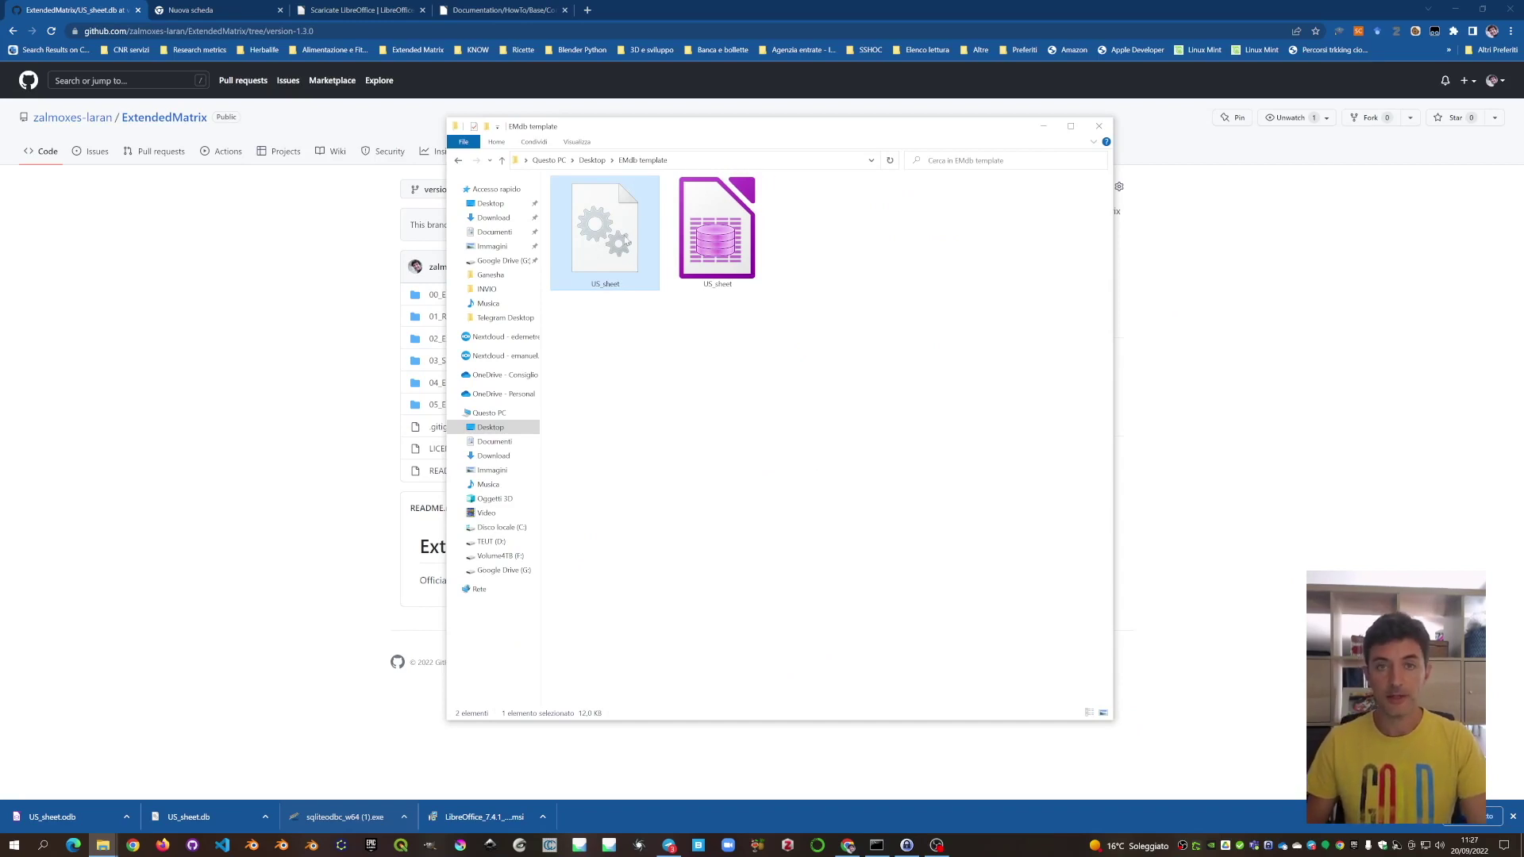
left_click(740, 599)
left_click_drag(867, 127, 794, 111)
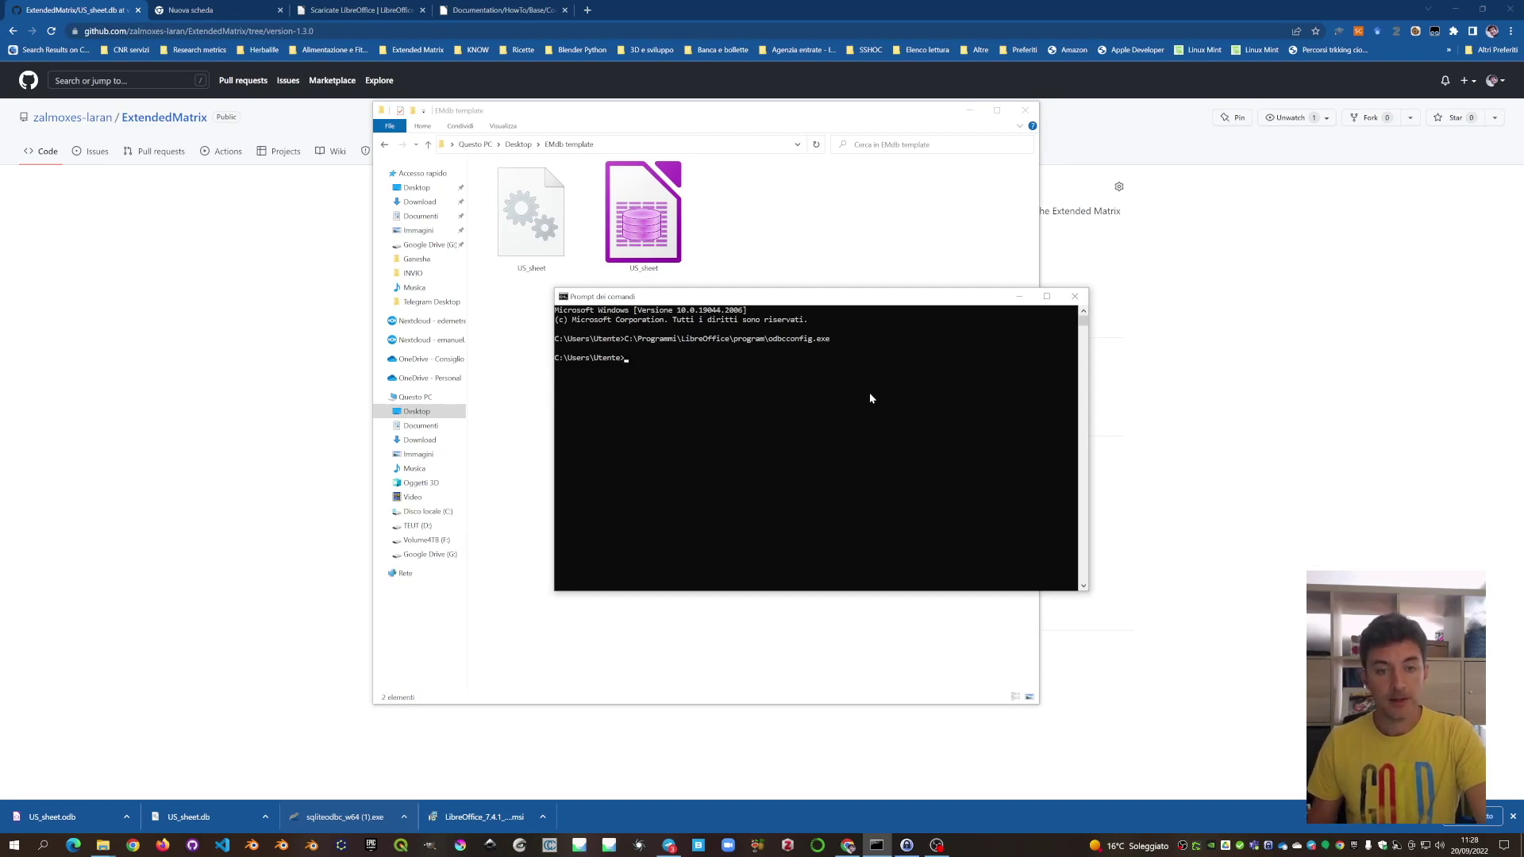
Run C:\Programmi\LibreOffice\program\odbcconfig.exe in the Command Prompt and add a user data source based on the SQLite3 ODBC Driver.
key("Up")
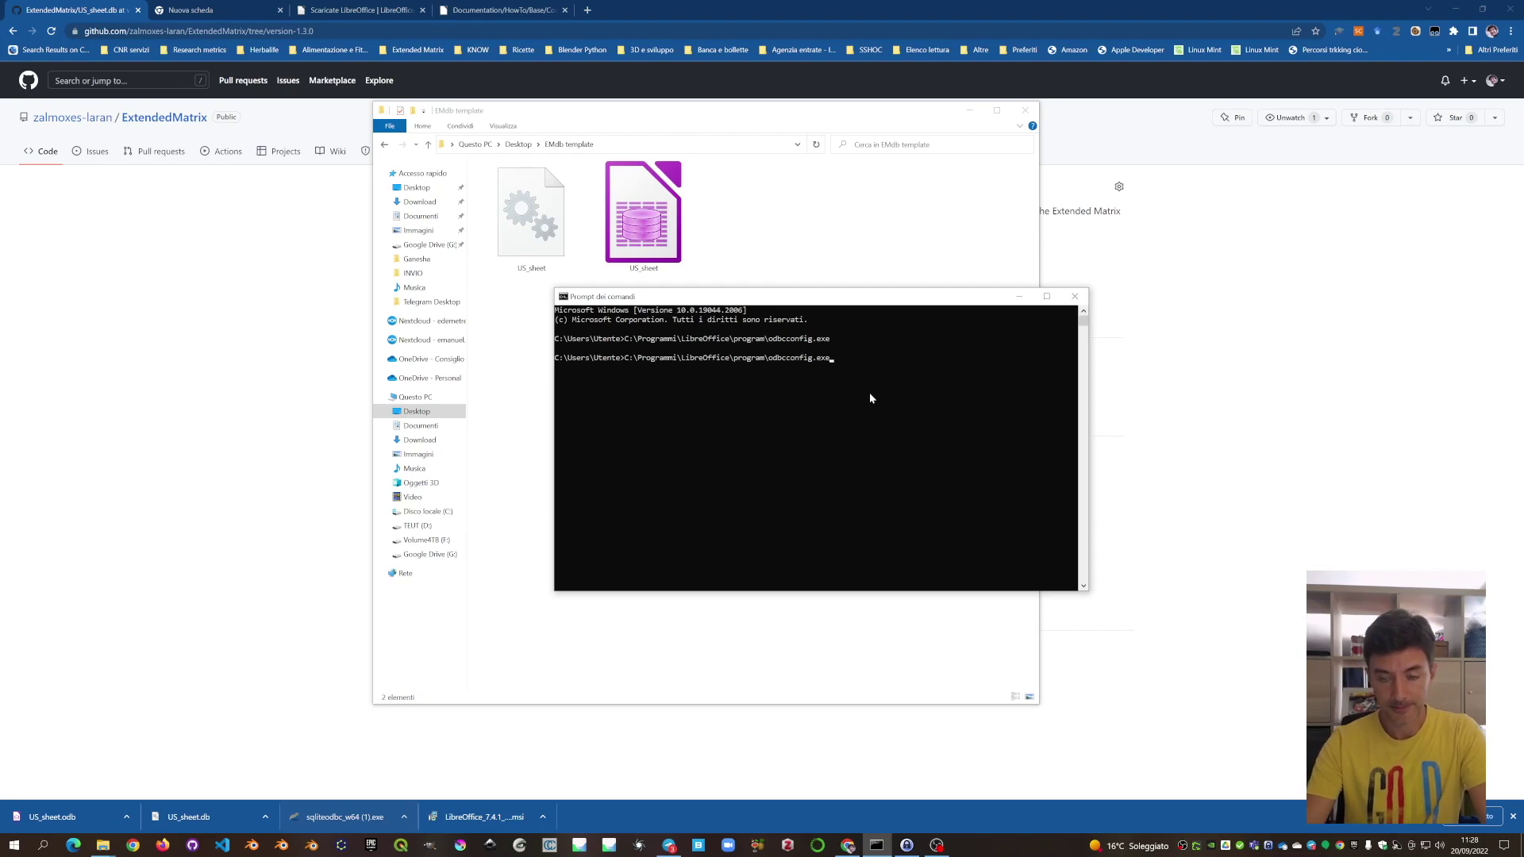
key("Return")
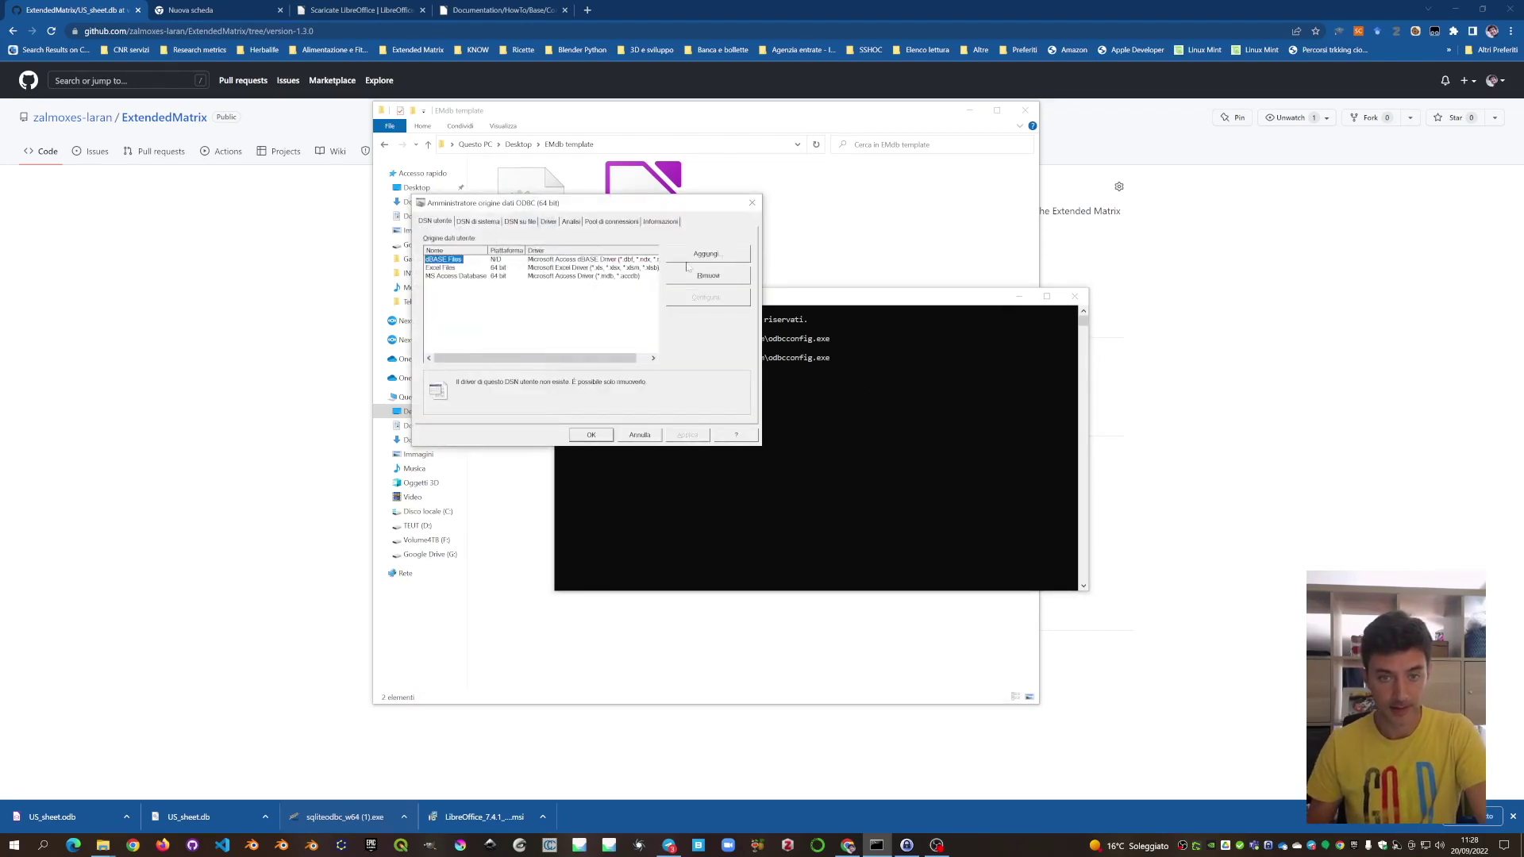
left_click_drag(580, 203, 584, 232)
left_click(711, 283)
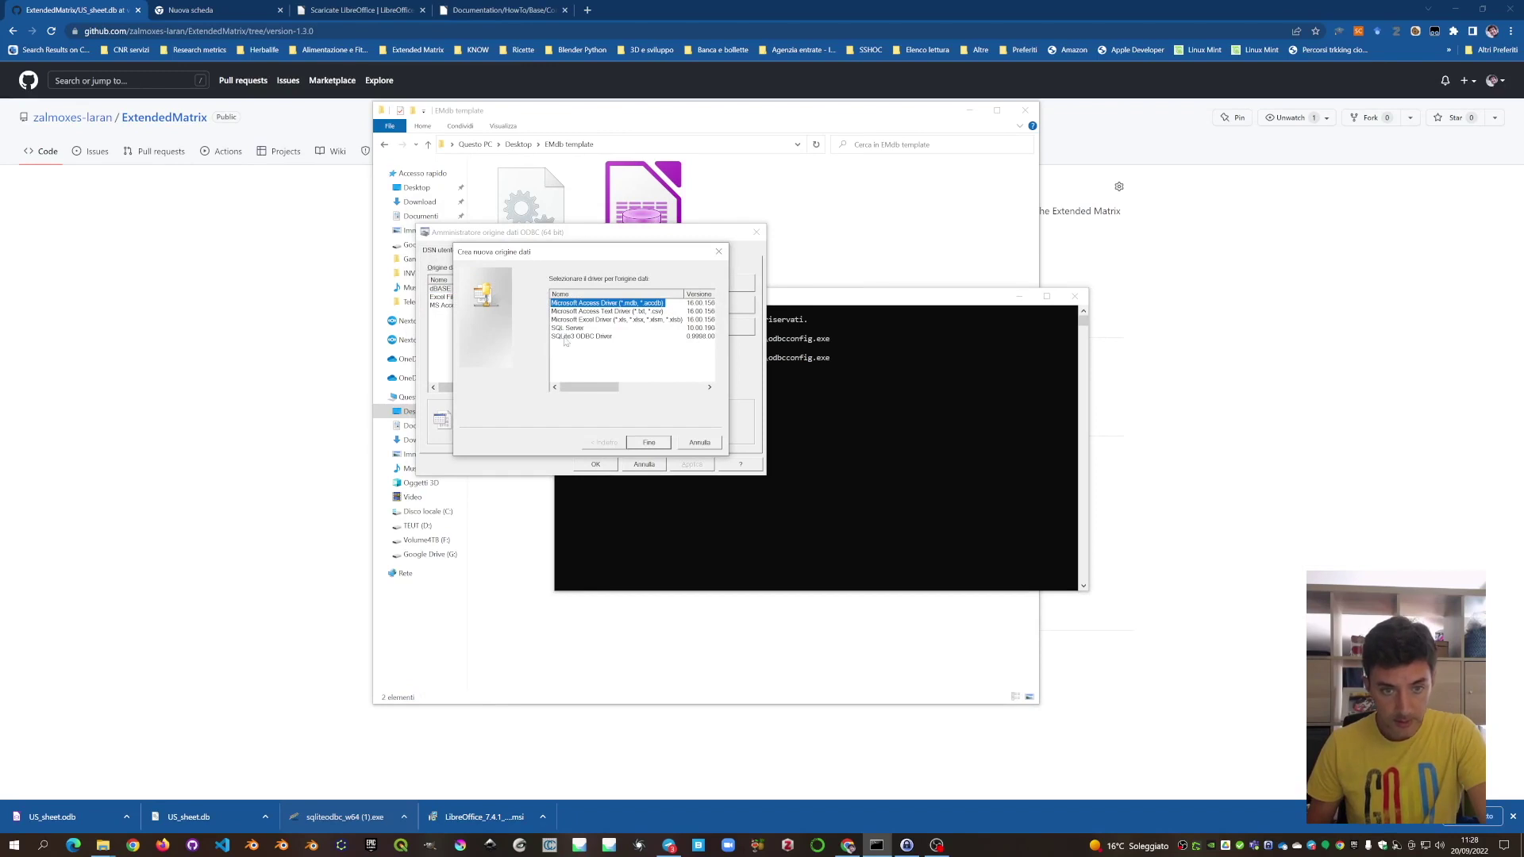
left_click(569, 338)
left_click(650, 442)
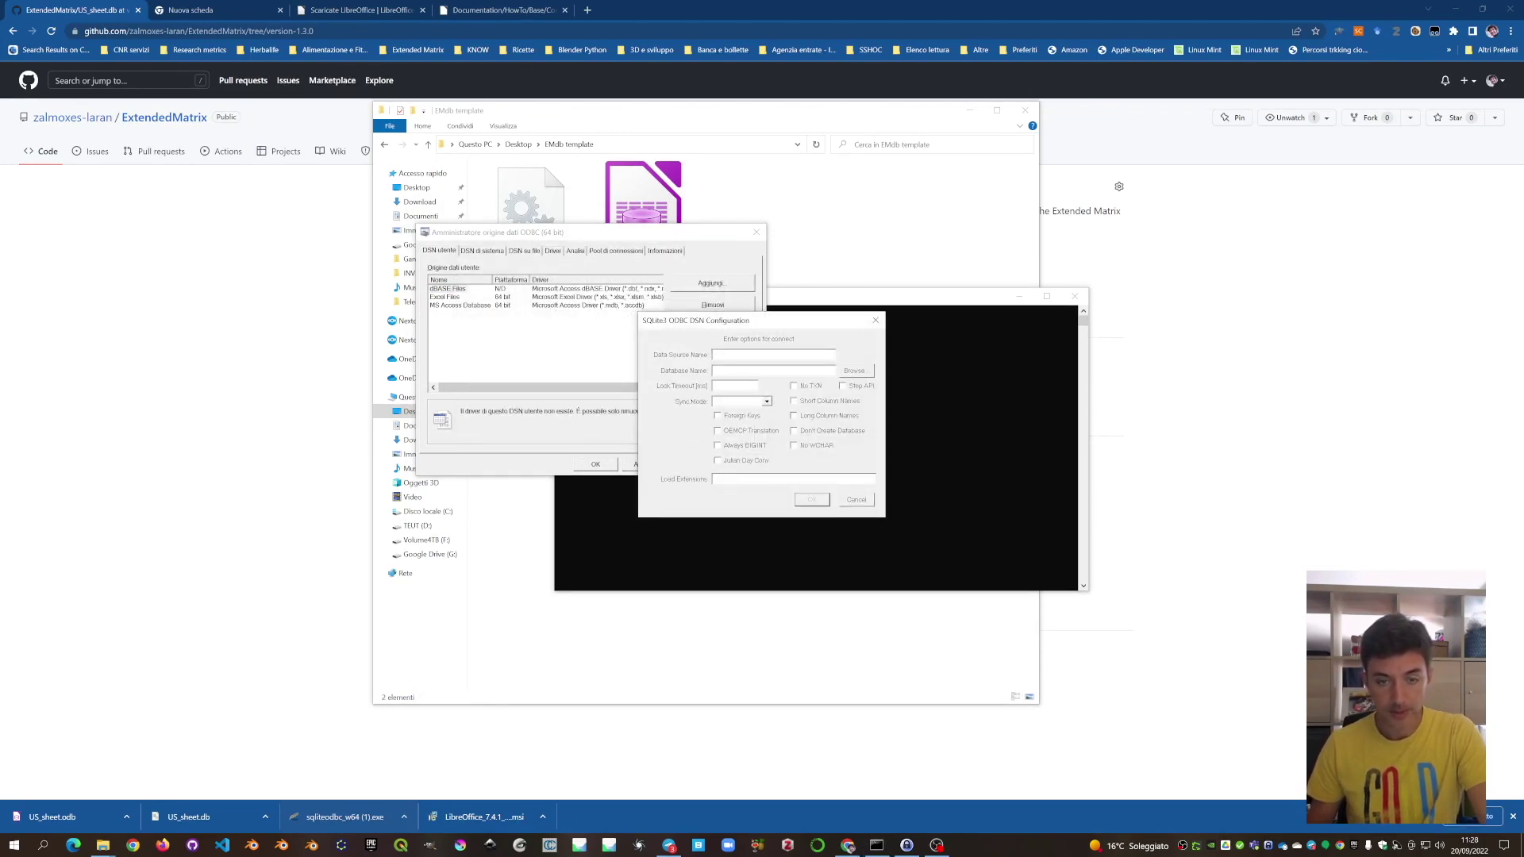
Name the data source libretest-SQLite and choose the US_sheet Data Base File in the Desktop's EMdb template folder as its database.
type("libretest-SQLite")
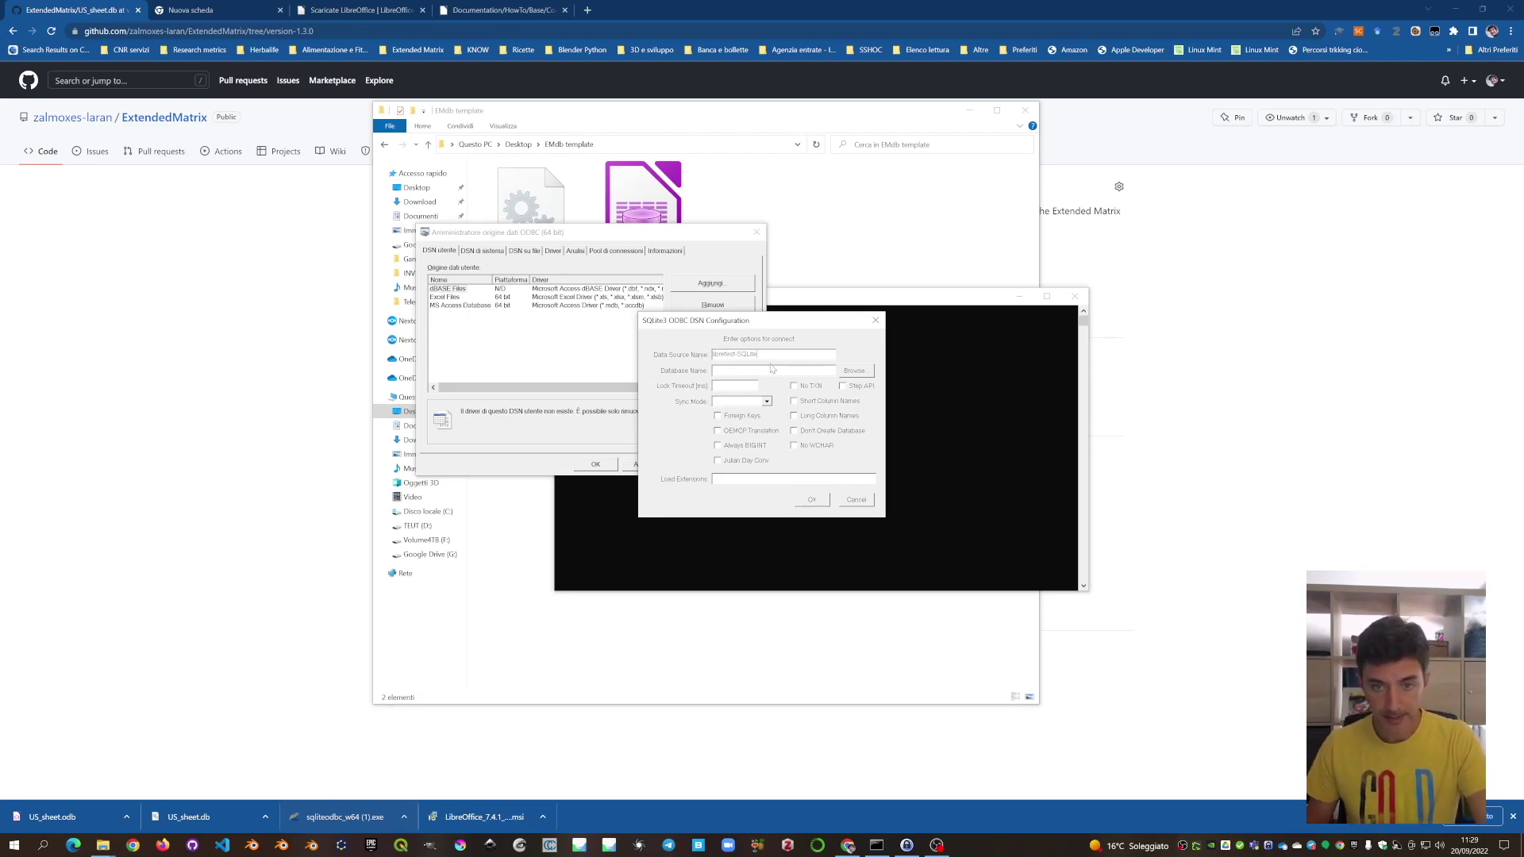
left_click(857, 371)
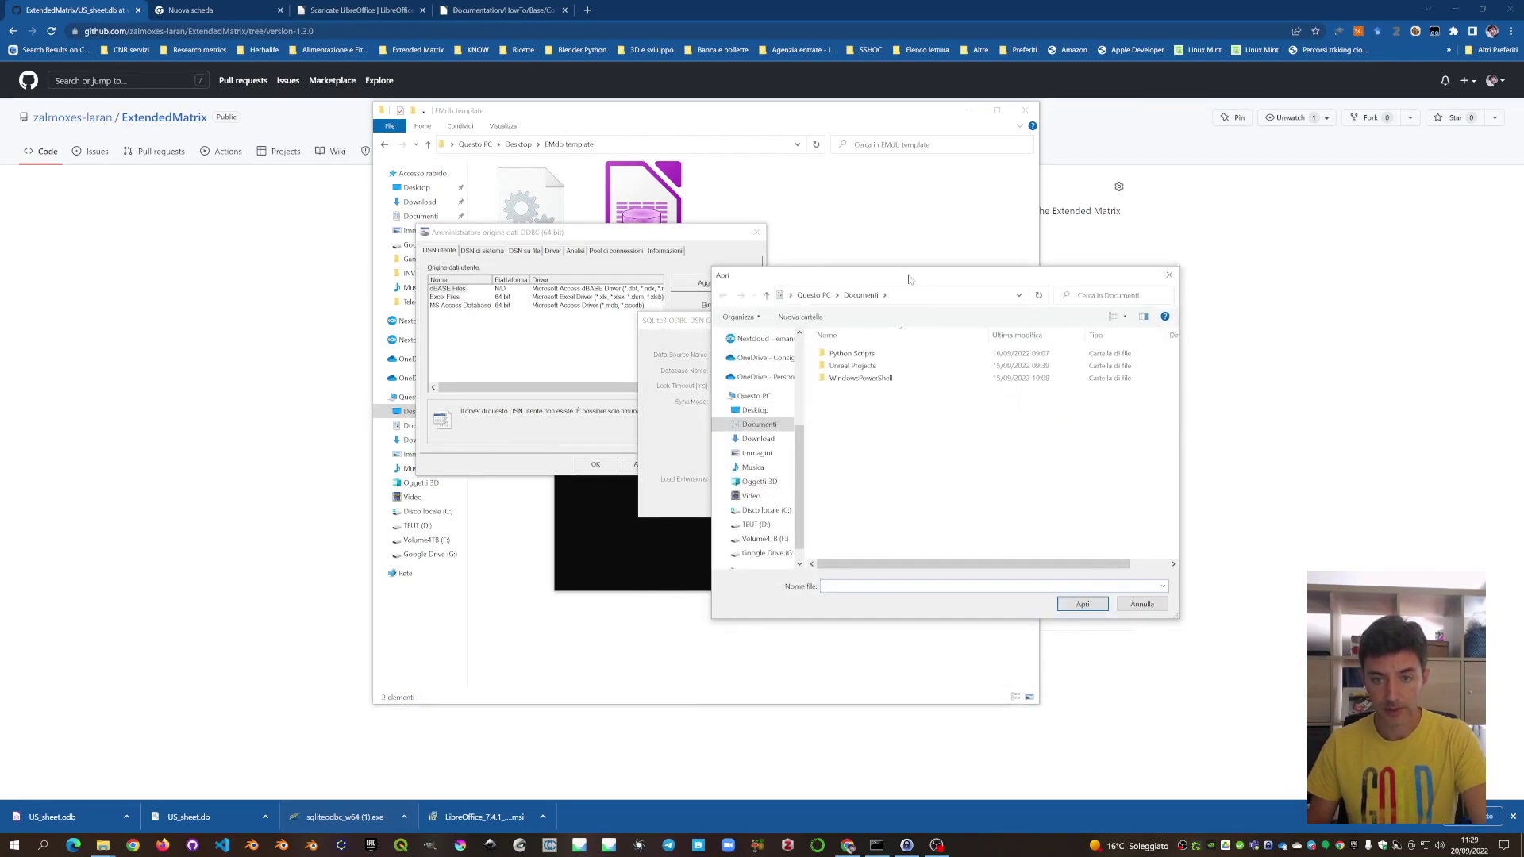
left_click(754, 409)
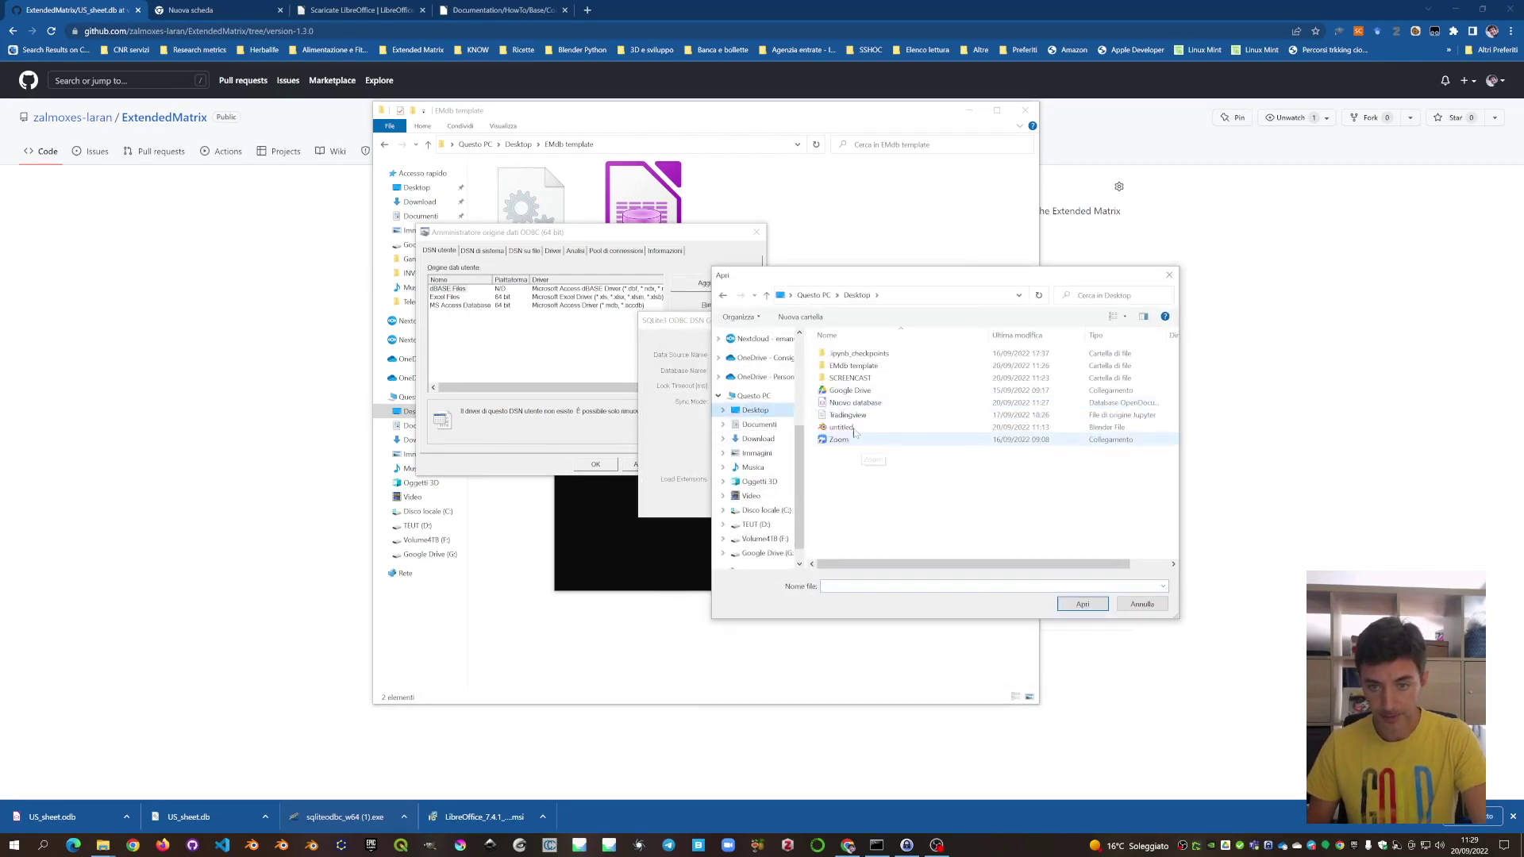
double_click(853, 366)
left_click(851, 356)
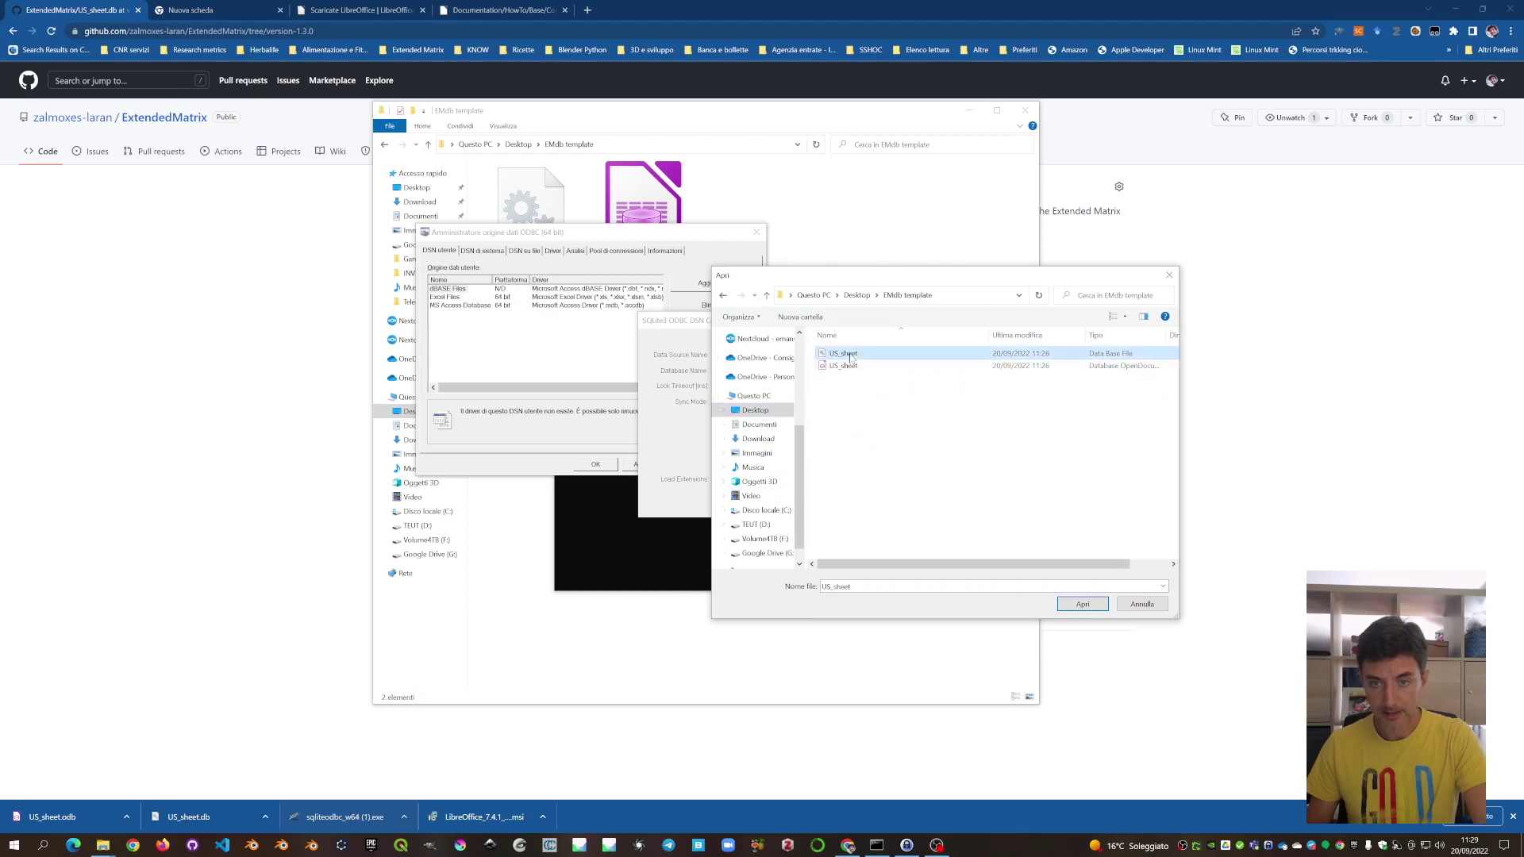
left_click(1082, 604)
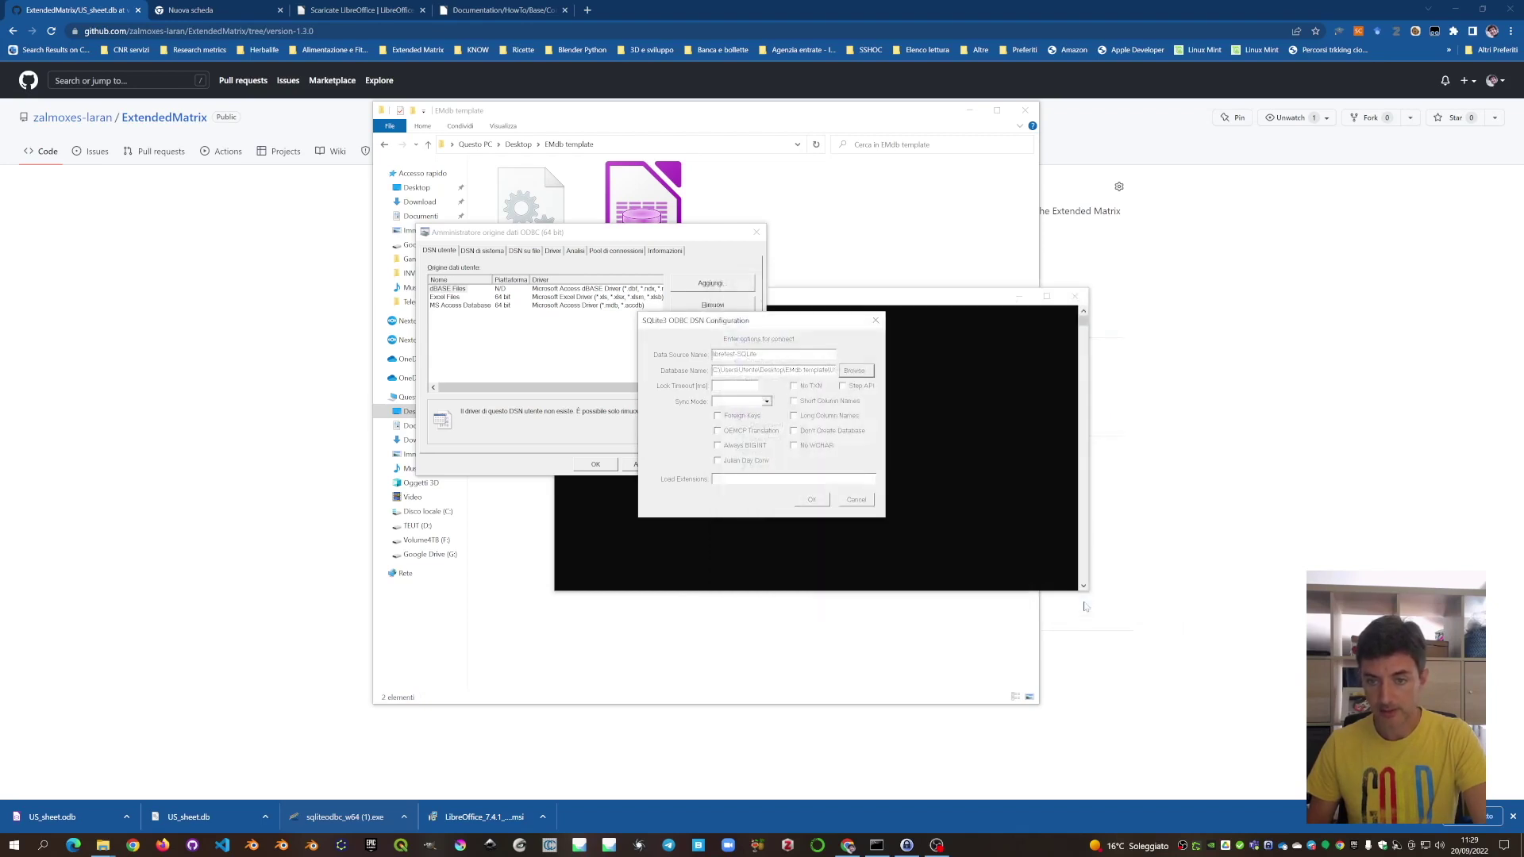
Set the data source's sync mode to NORMAL, save it and close the ODBC administrator.
left_click(758, 401)
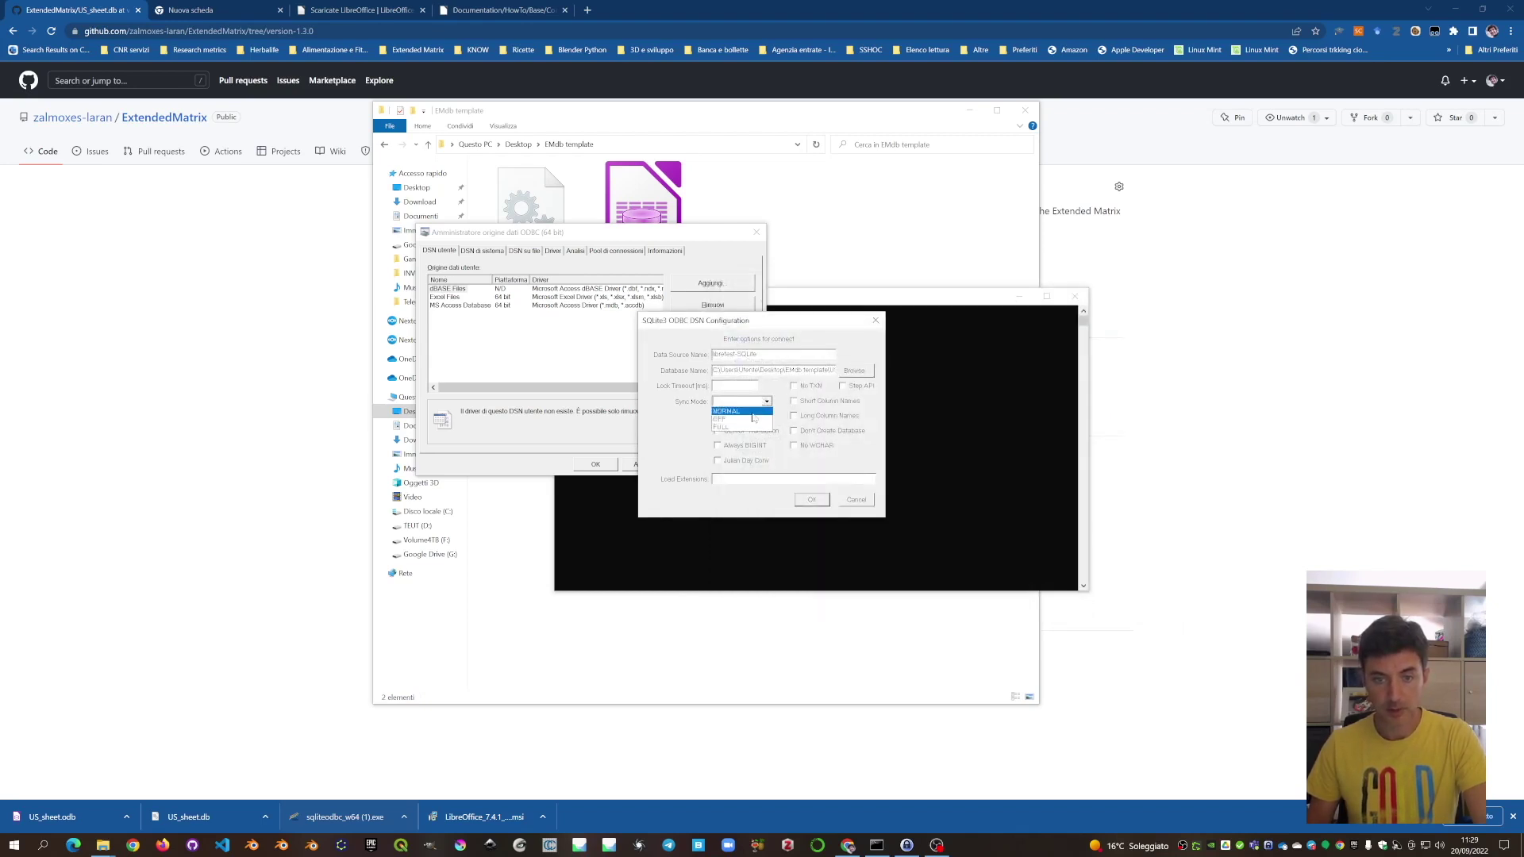
left_click(754, 417)
left_click(812, 500)
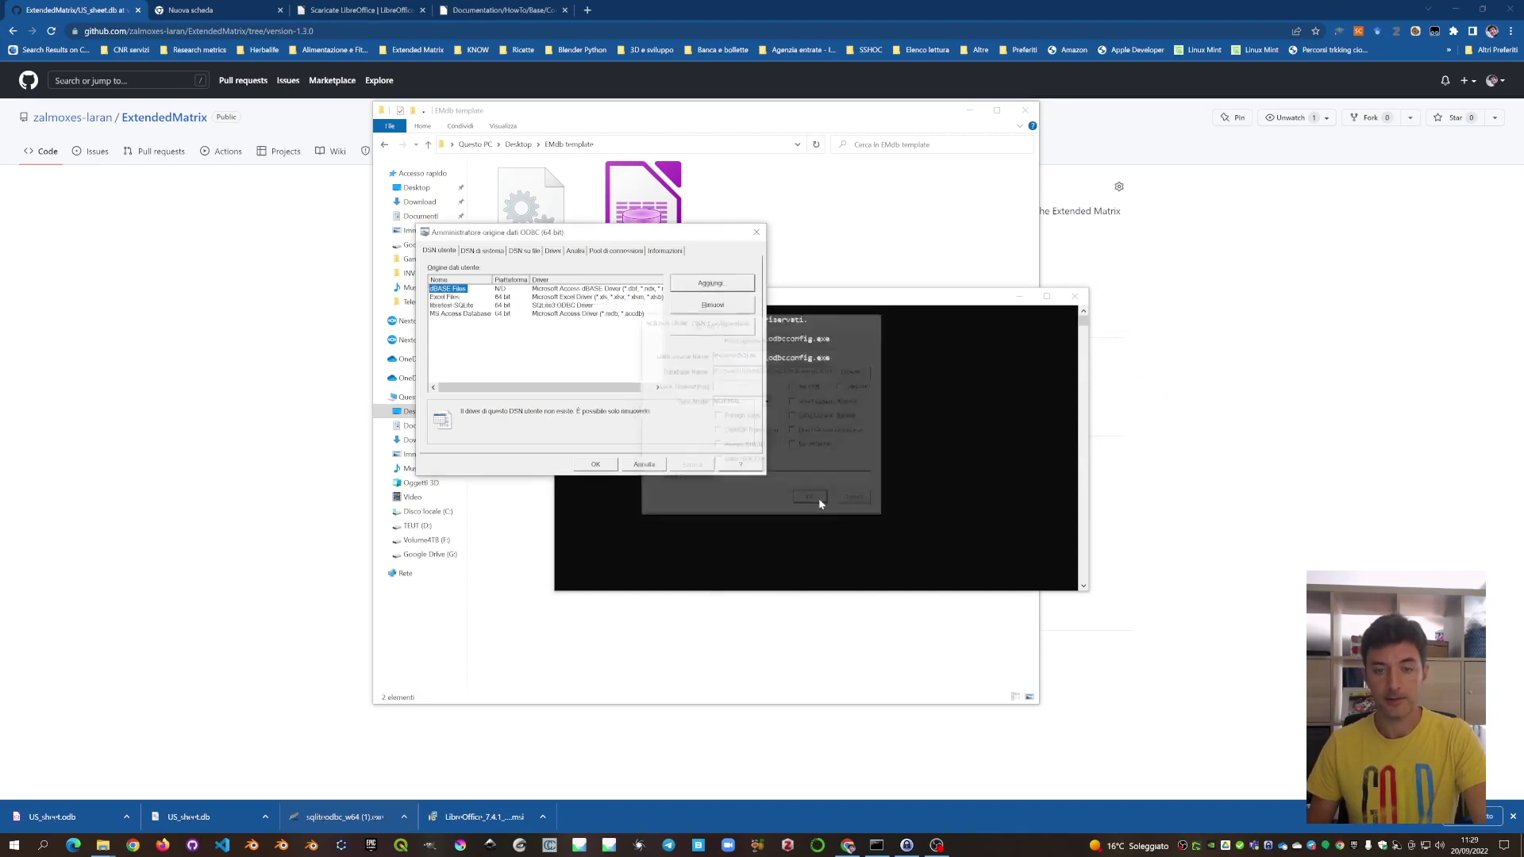
left_click(596, 465)
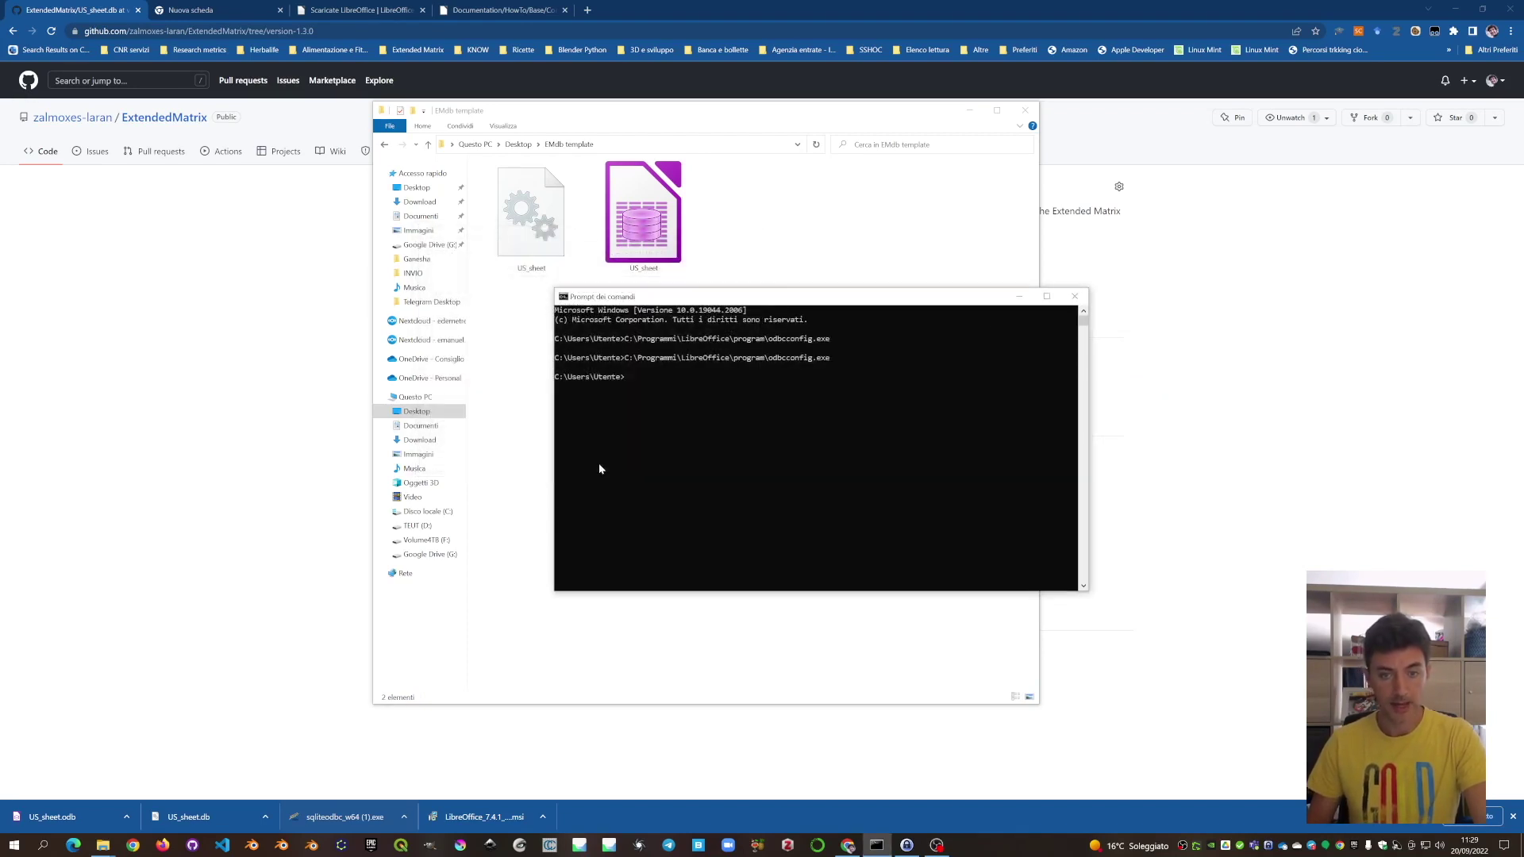
Move the Command Prompt off the EMdb template files and open the US_sheet database document in LibreOffice Base.
left_click_drag(908, 302, 372, 373)
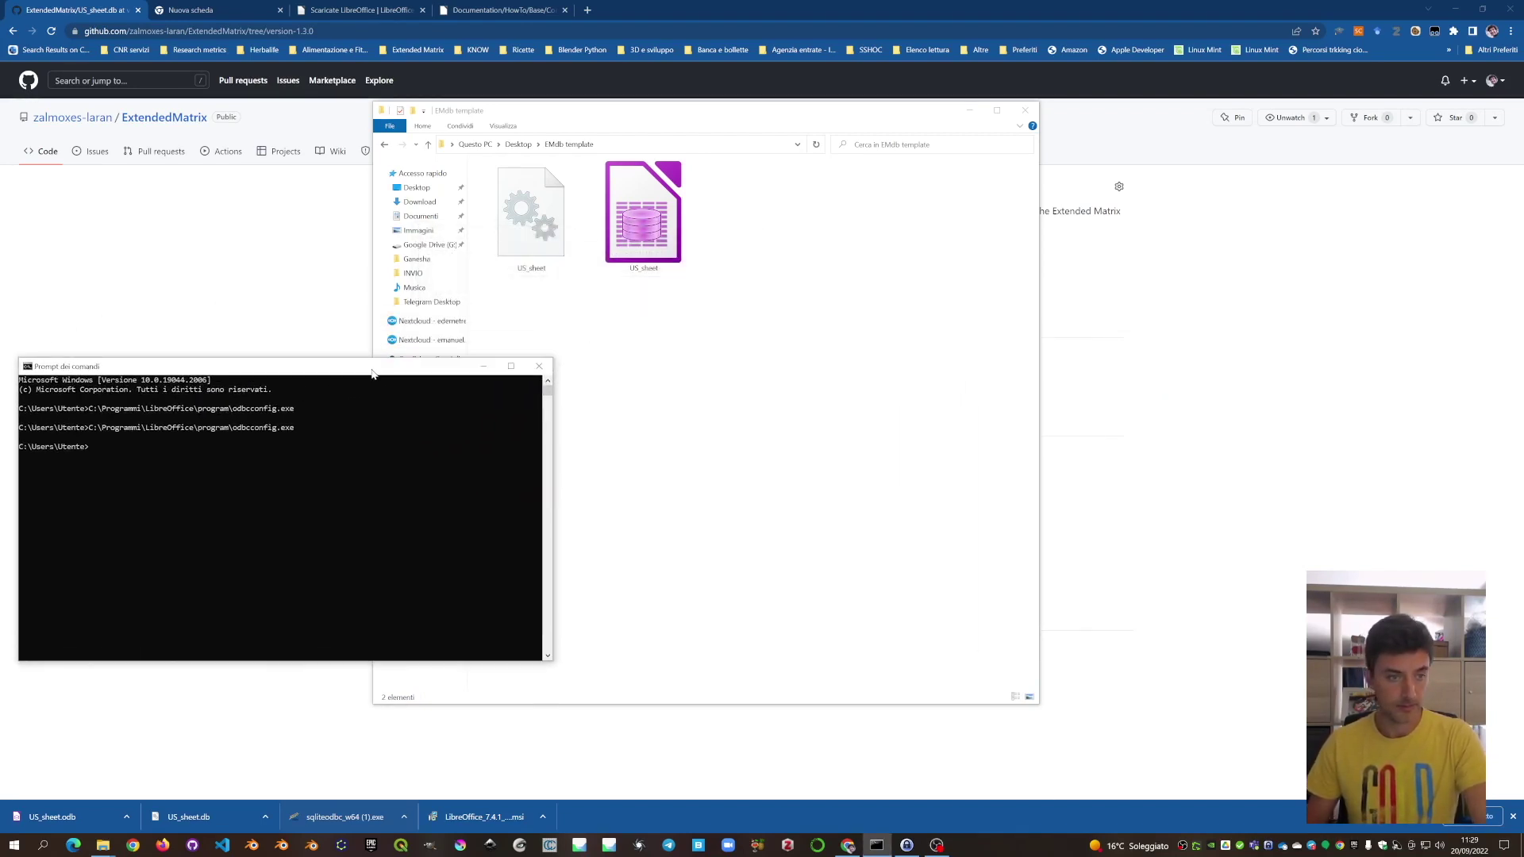
left_click(754, 339)
double_click(677, 269)
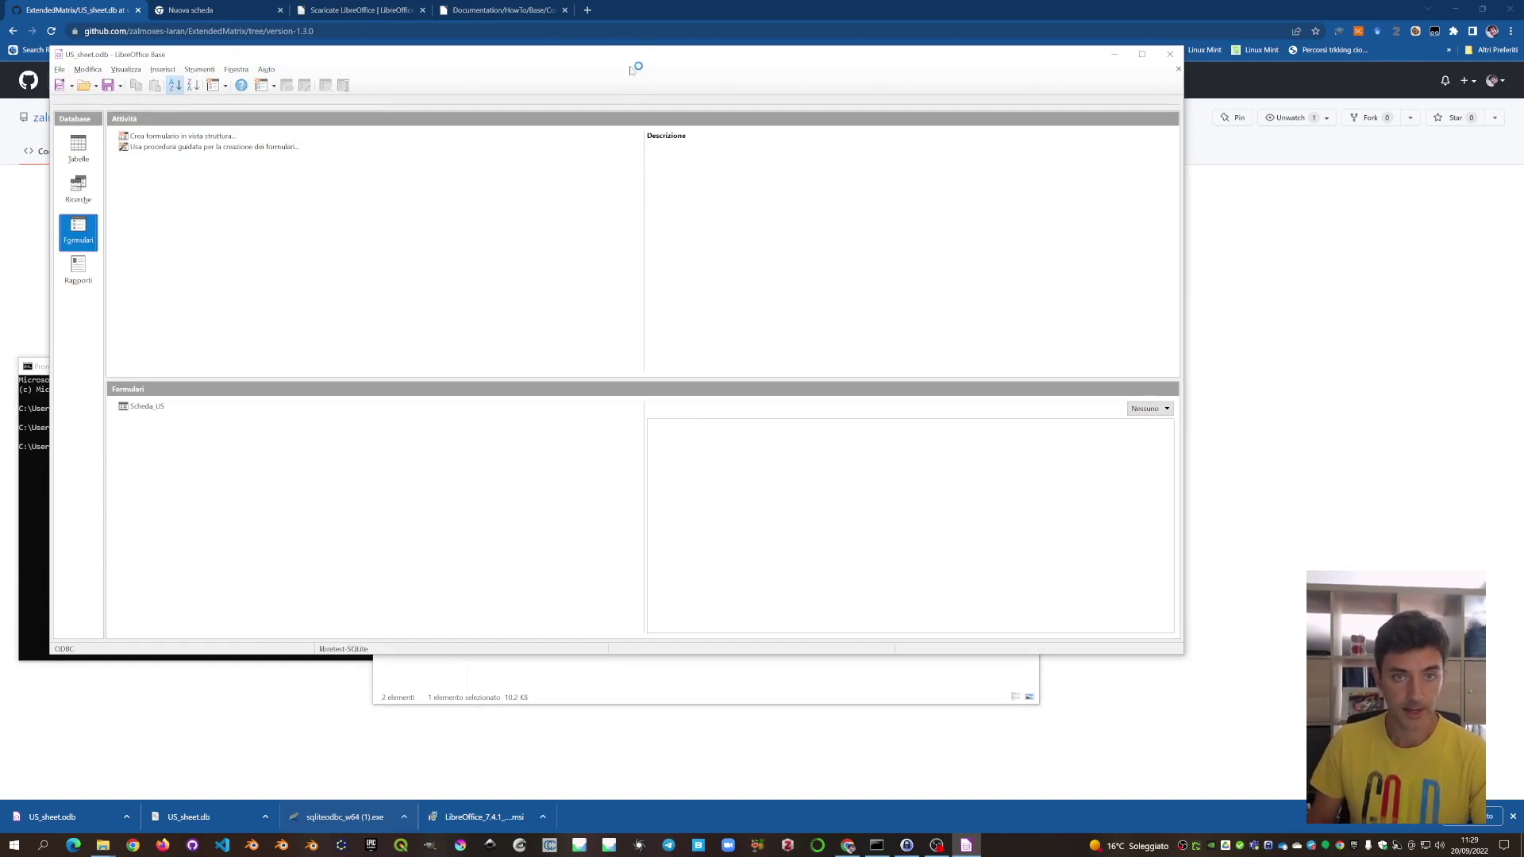
left_click_drag(636, 61, 672, 77)
View the records of the Scheda_US table and close the table window.
left_click(111, 167)
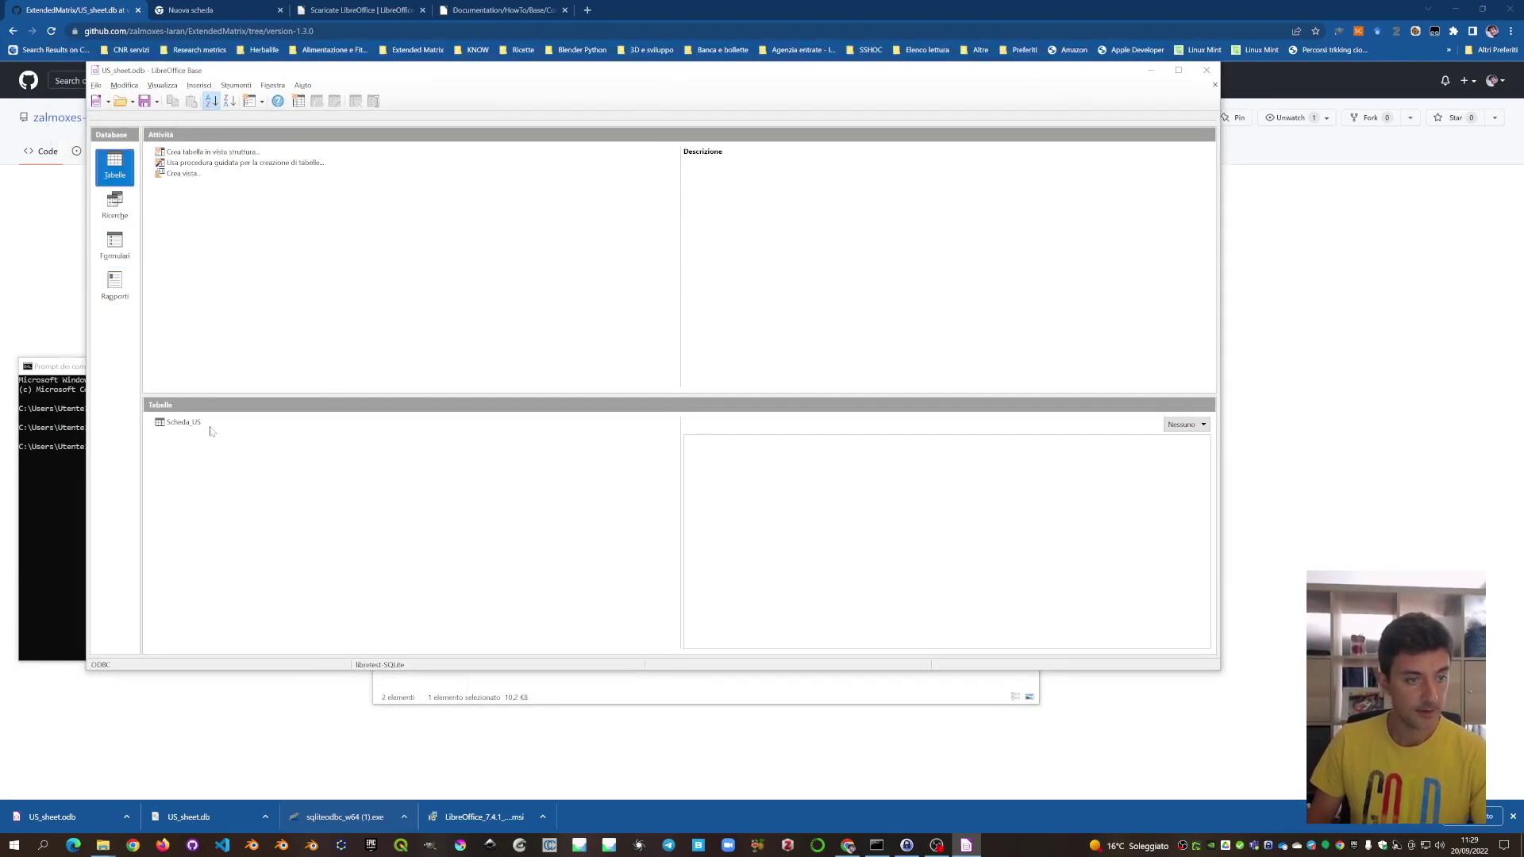
double_click(191, 422)
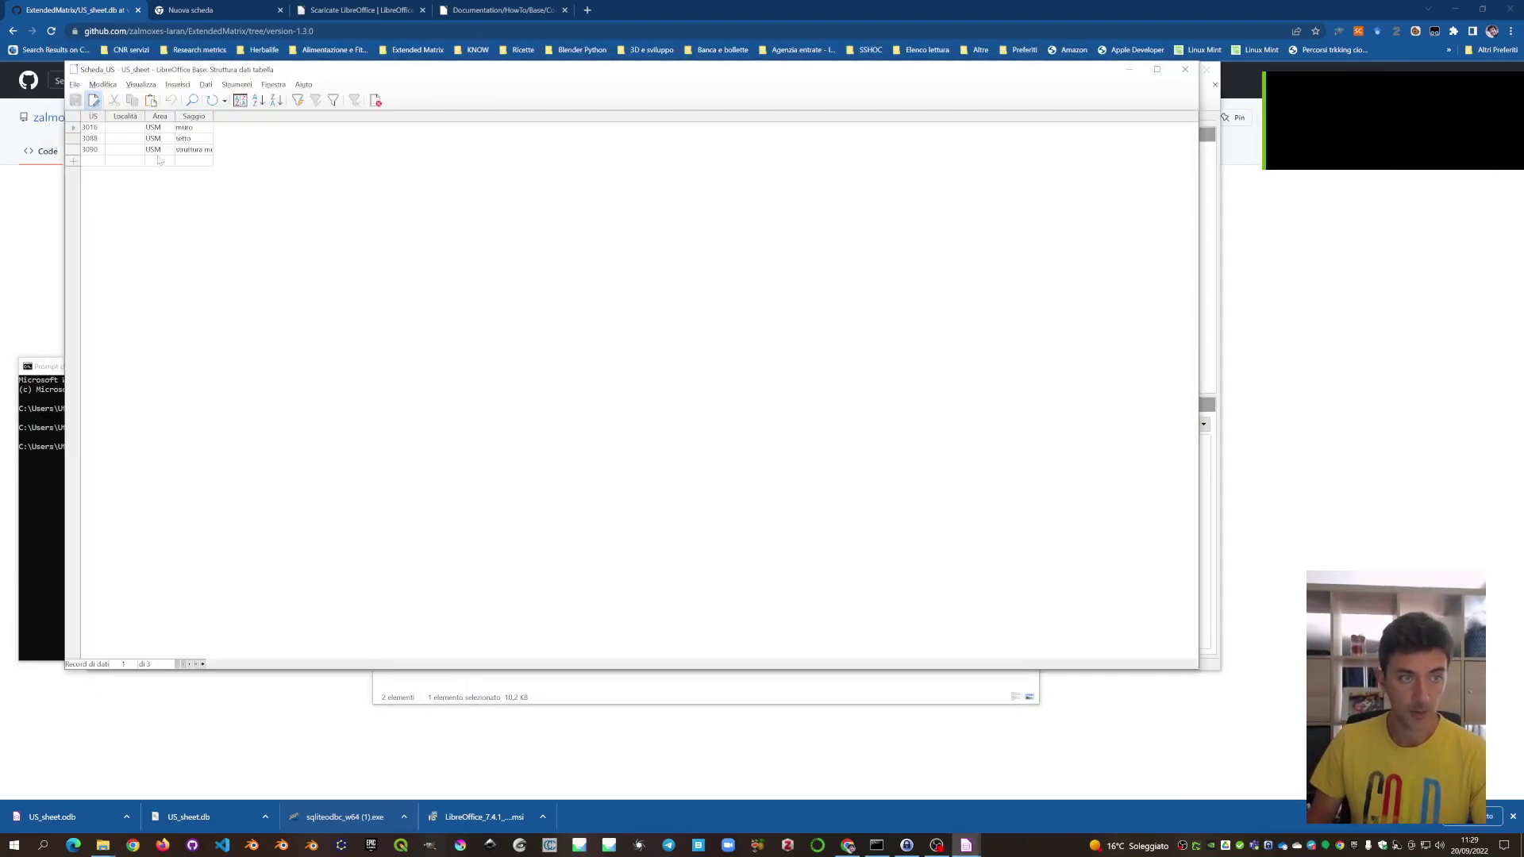
left_click(1185, 69)
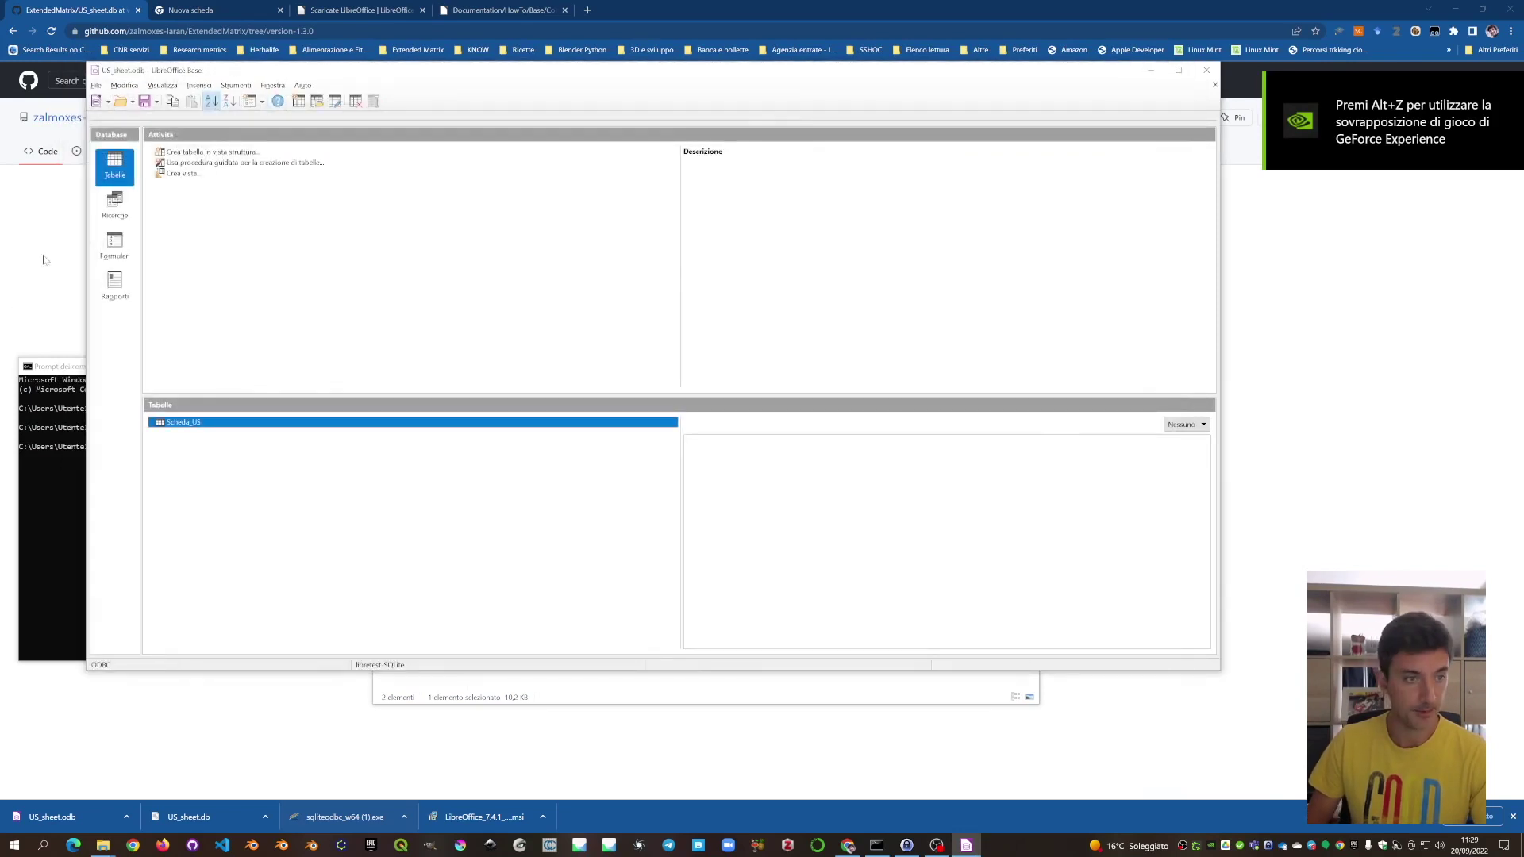
View the Scheda_US form, then close both the form and the US_sheet database.
left_click(115, 248)
double_click(184, 425)
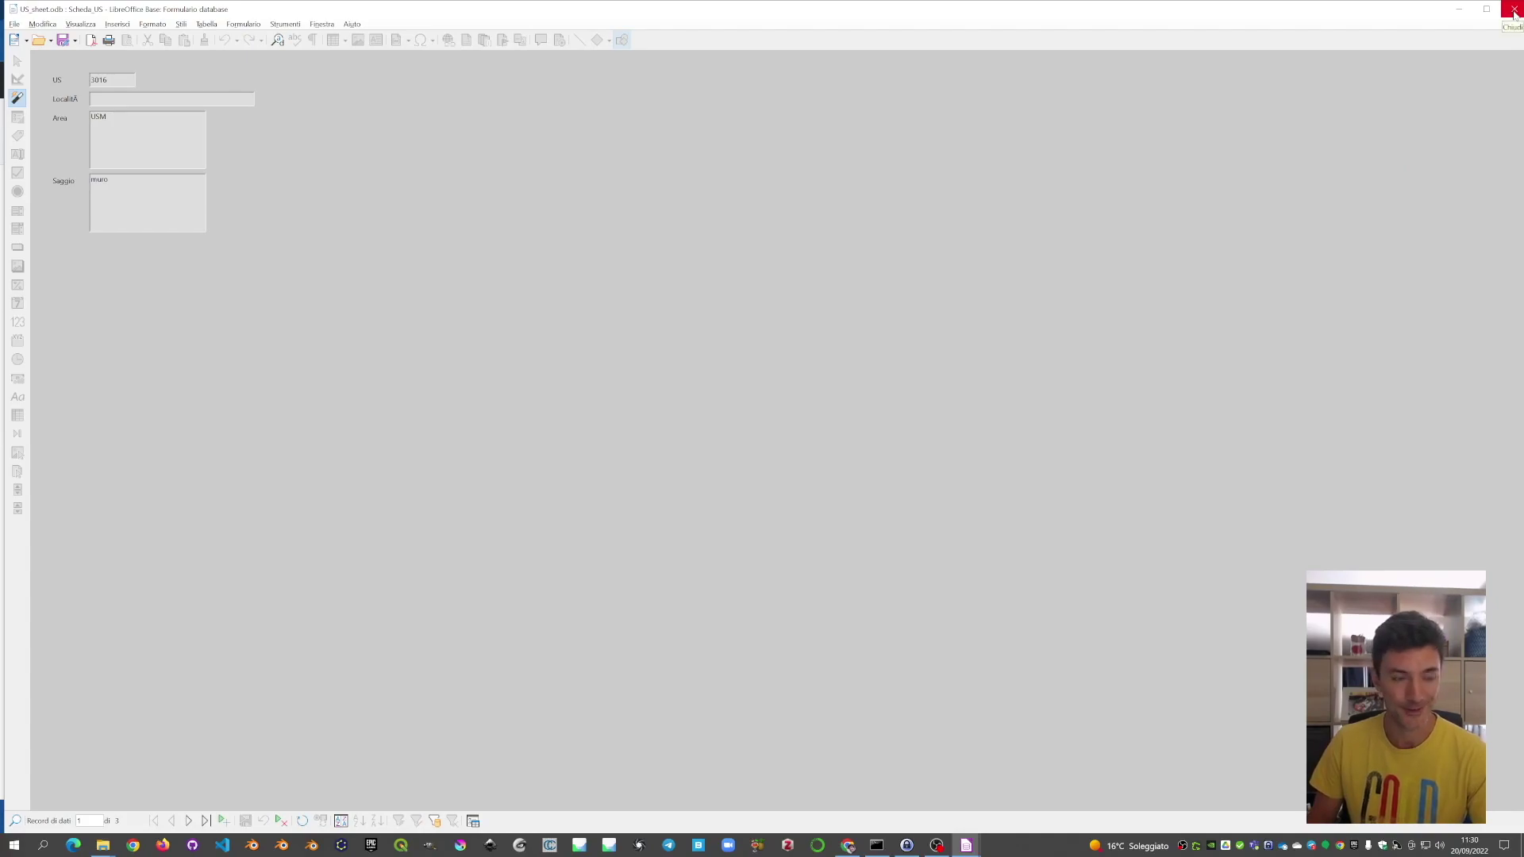
left_click(1513, 10)
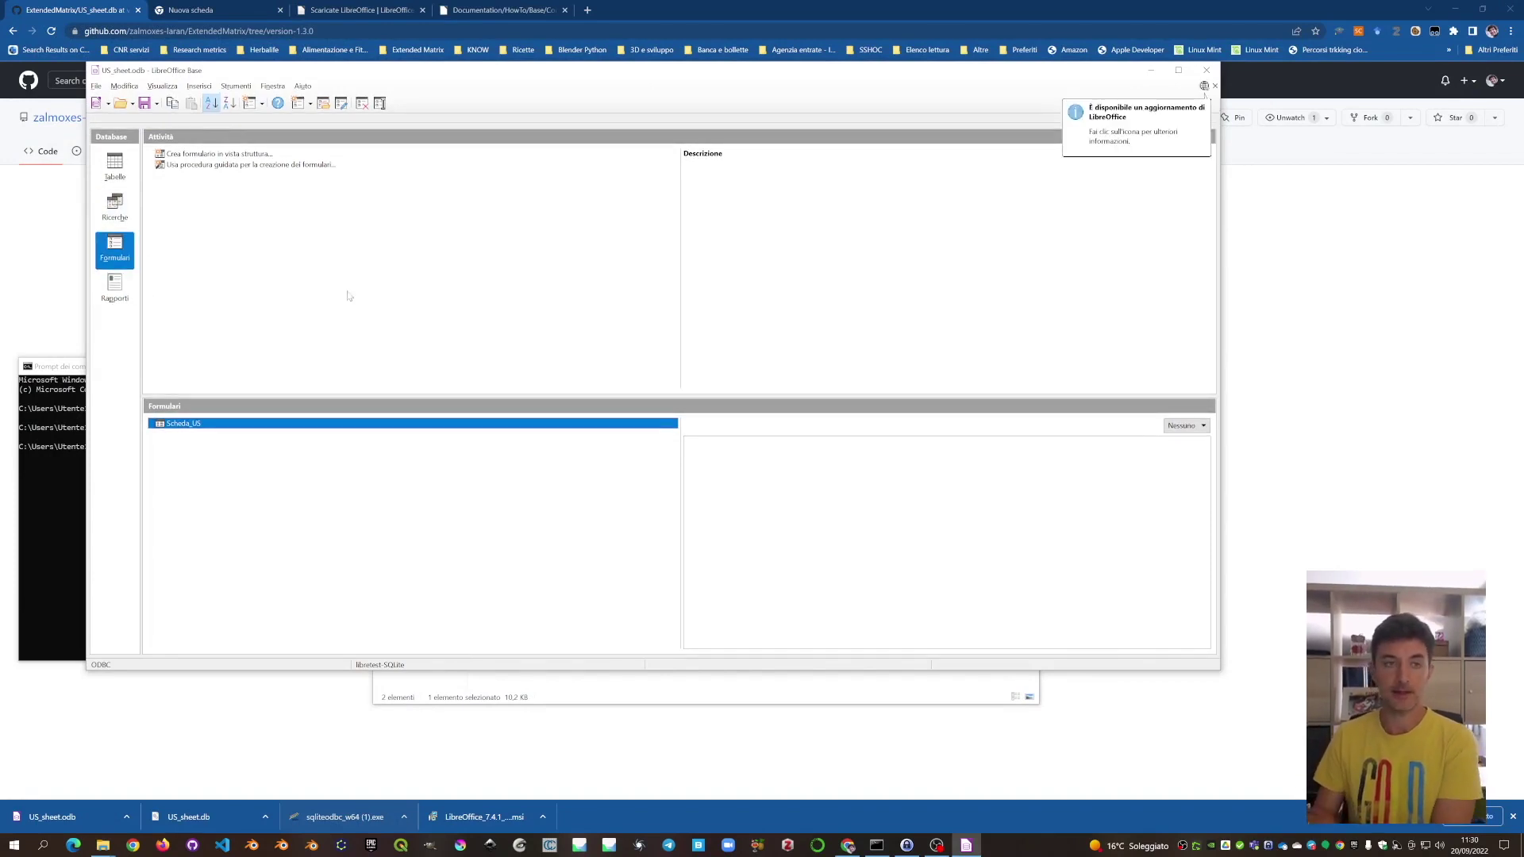
left_click(1206, 70)
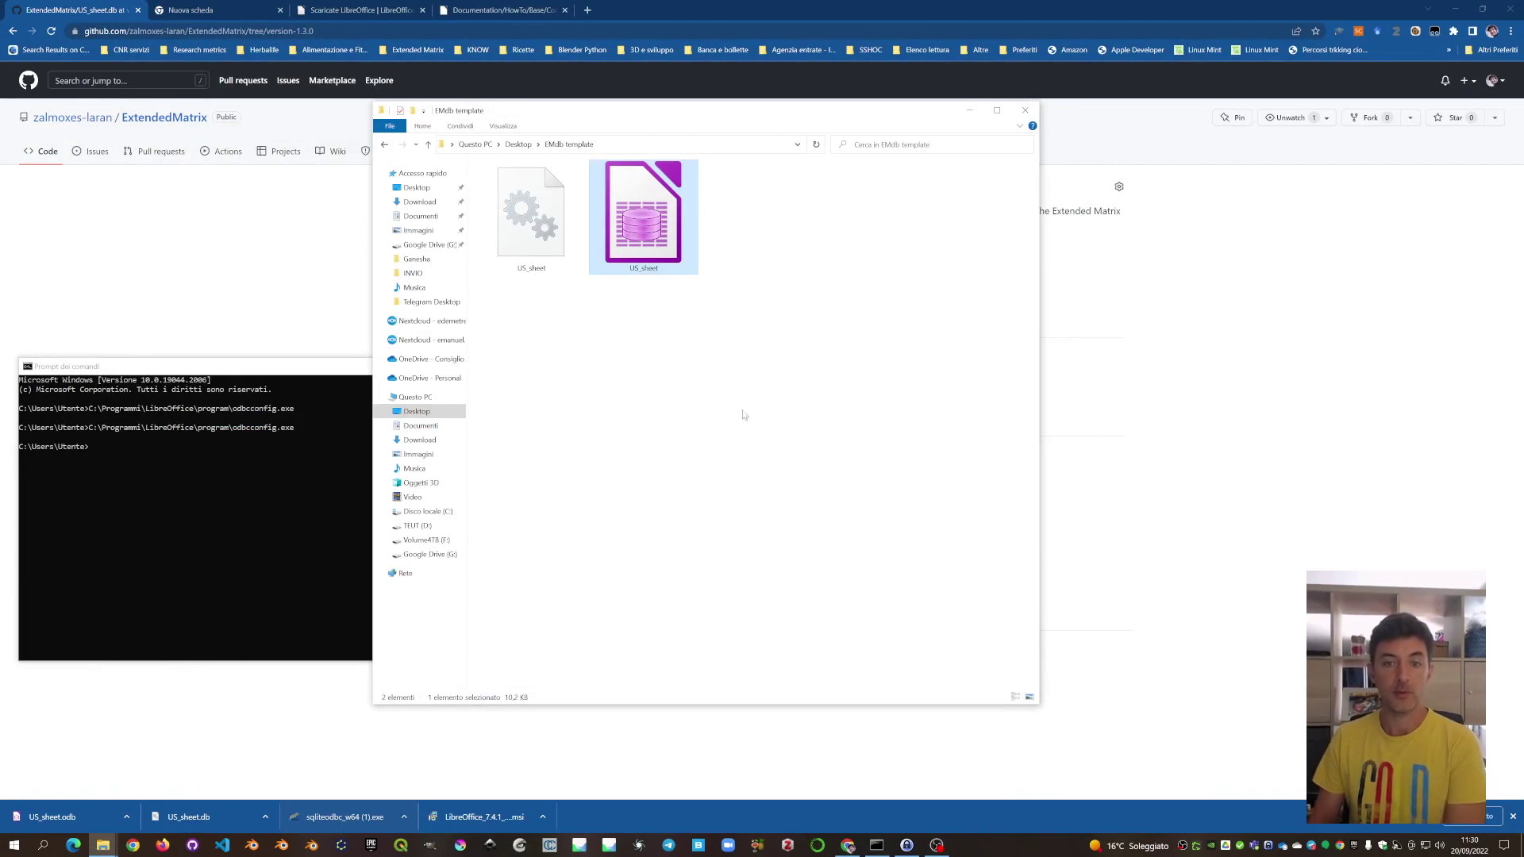
left_click(547, 262)
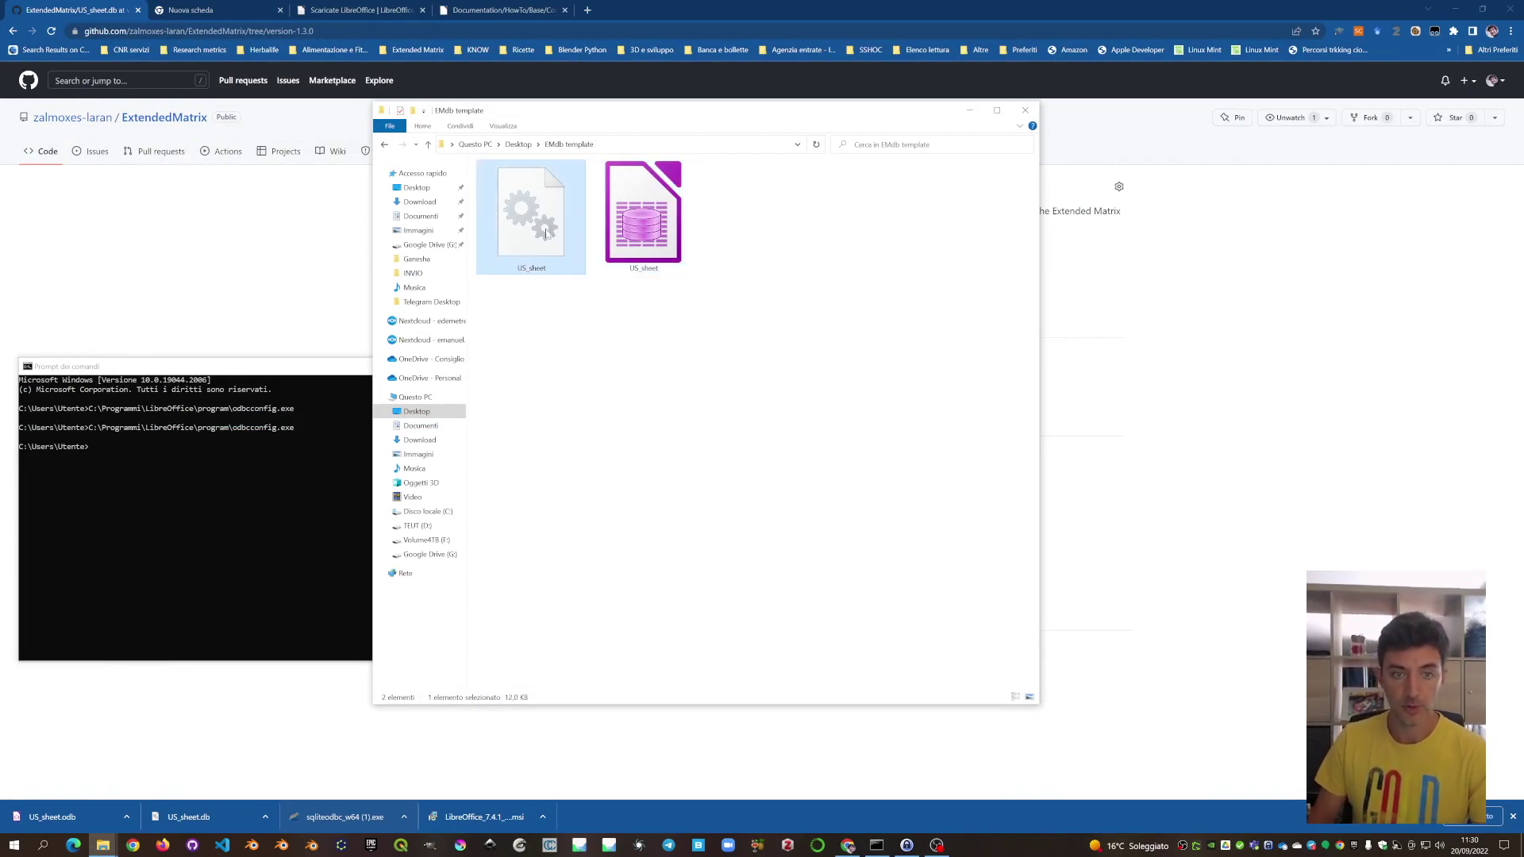
left_click(546, 338)
mouse_move(776, 110)
left_mouse_down()
mouse_move(856, 129)
mouse_move(804, 111)
left_mouse_up()
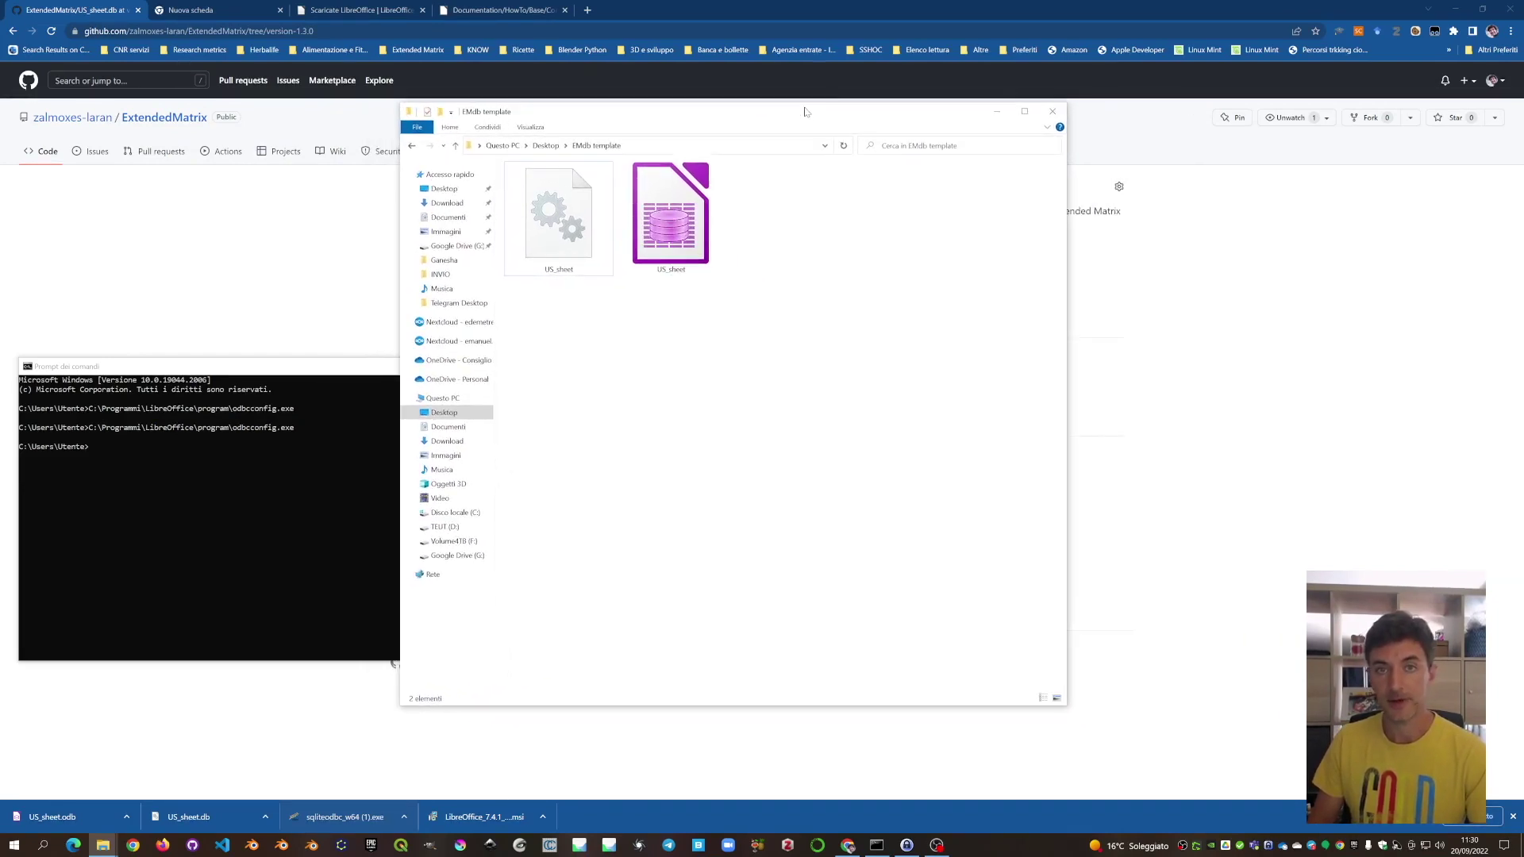